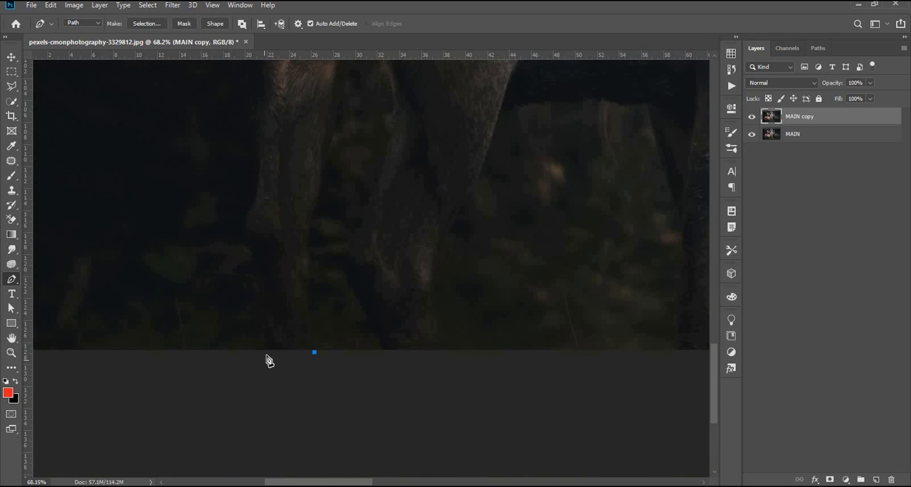
Step: Trace a pen path along the deer from the hind leg over the back and around the left antler's outer tines
{"action": "scroll", "coordinate": [305, 342], "scroll_direction": "up", "scroll_amount": 3}
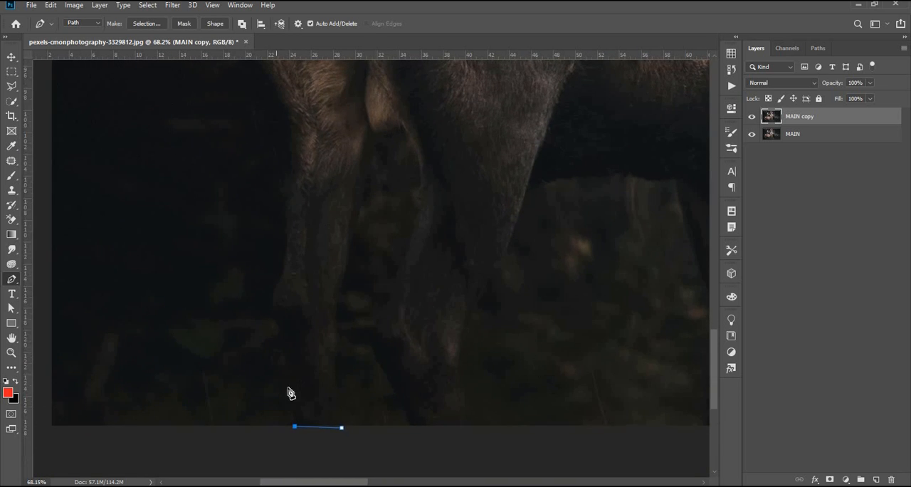
{"action": "scroll", "coordinate": [278, 388], "scroll_direction": "up", "scroll_amount": 4}
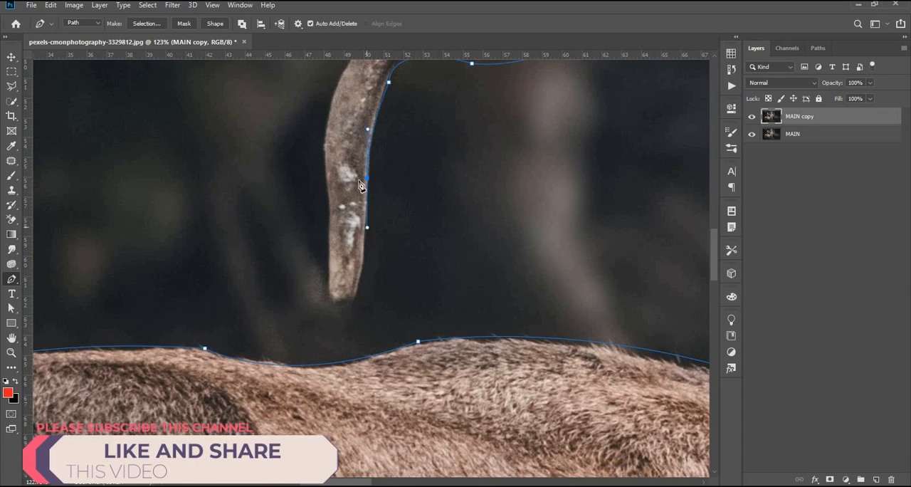
{"action": "left_click", "coordinate": [368, 178], "text": "alt"}
{"action": "left_click_drag", "start_coordinate": [340, 310], "coordinate": [311, 316]}
{"action": "left_click", "coordinate": [339, 310], "text": "alt"}
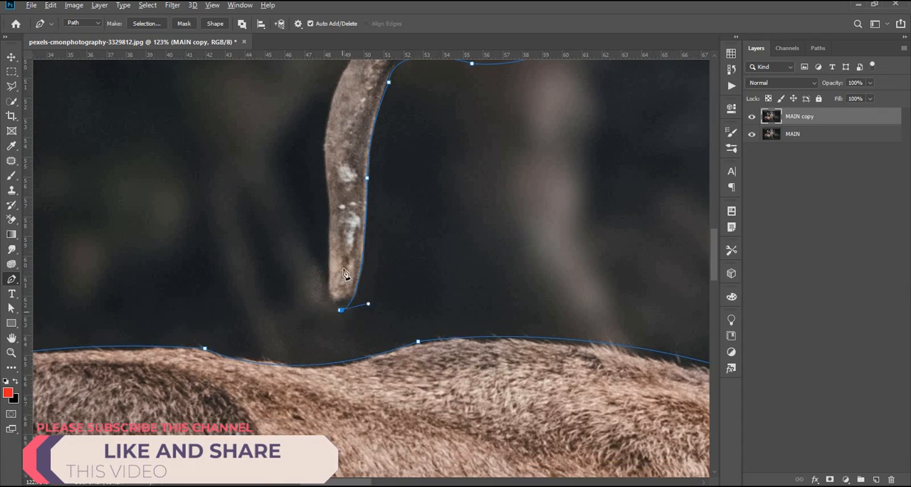
{"action": "left_click_drag", "start_coordinate": [328, 268], "coordinate": [333, 214]}
{"action": "left_click", "coordinate": [328, 267], "text": "alt"}
{"action": "left_click_drag", "start_coordinate": [326, 178], "coordinate": [343, 289]}
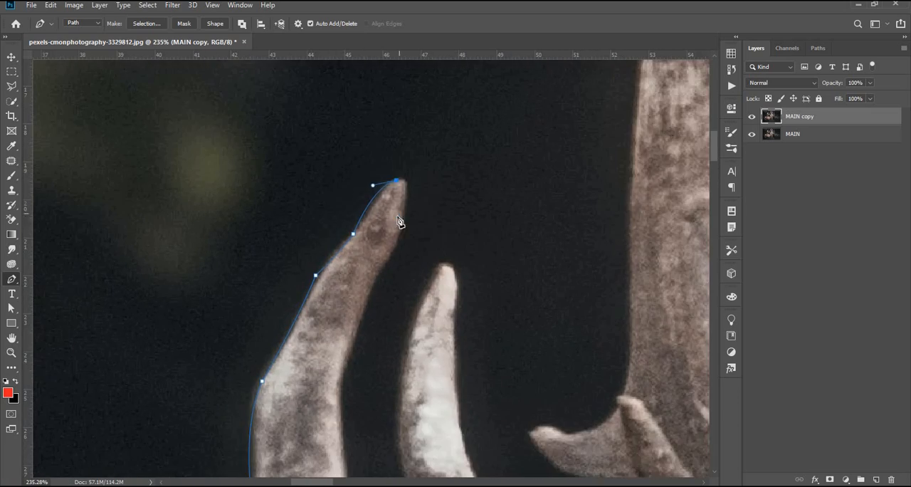
{"action": "left_click", "coordinate": [402, 244]}
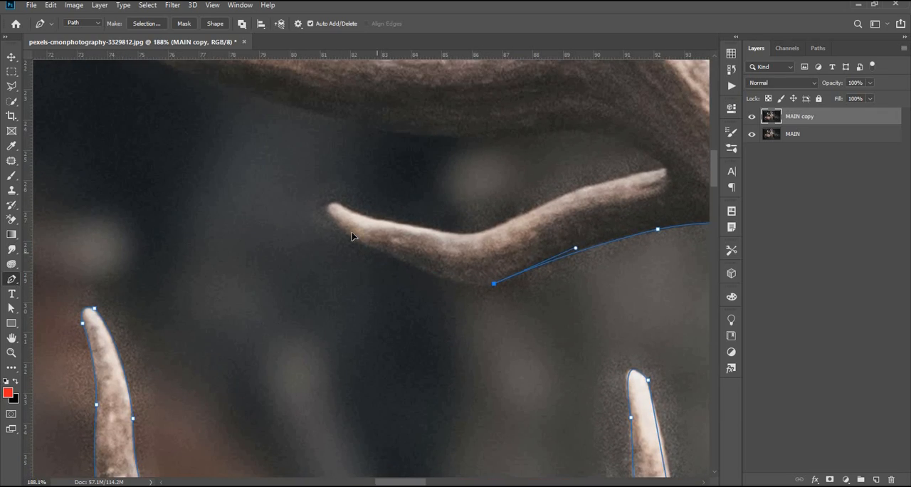
Step: Continue the path around the long inner tines of the right antler
{"action": "left_click", "coordinate": [376, 252]}
{"action": "left_click_drag", "start_coordinate": [330, 206], "coordinate": [353, 194]}
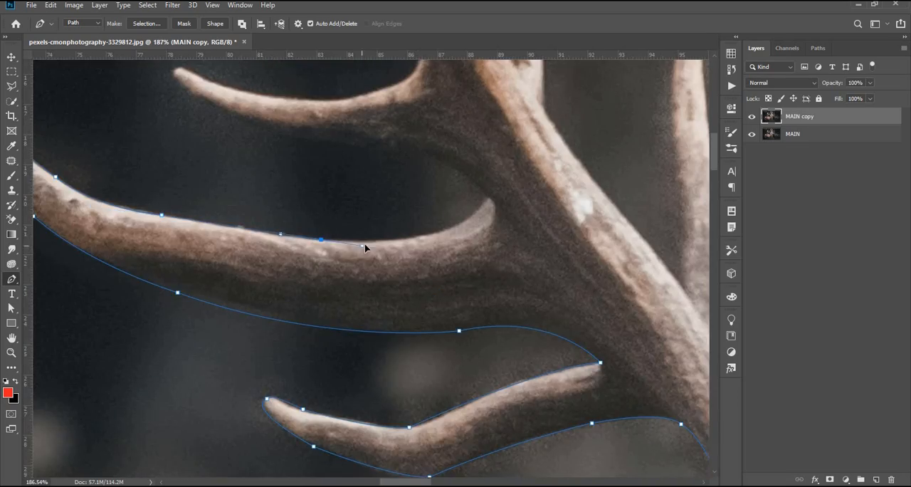
{"action": "left_click_drag", "start_coordinate": [297, 158], "coordinate": [279, 93]}
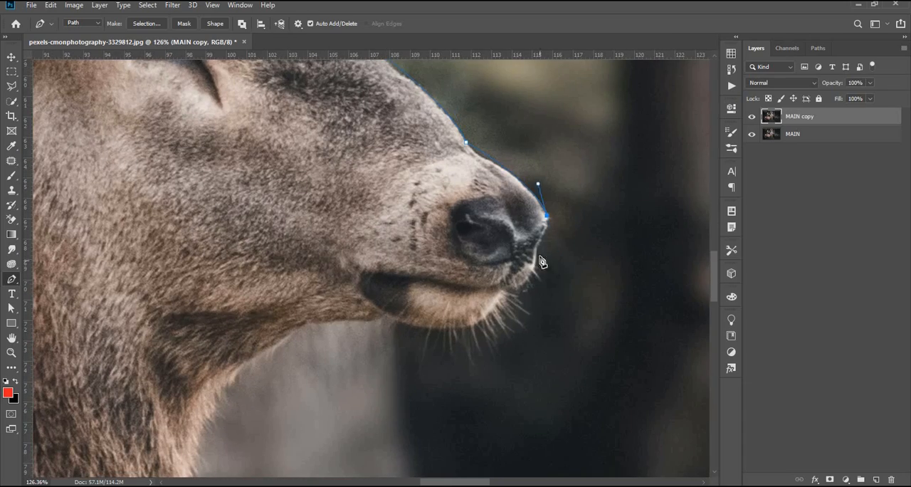
Step: Extend the path around the deer's nose, mouth and chin, following the edge below the whiskers
{"action": "left_click", "coordinate": [537, 252]}
{"action": "left_click", "coordinate": [531, 284]}
{"action": "left_click", "coordinate": [528, 305]}
{"action": "left_click", "coordinate": [518, 333]}
{"action": "left_click", "coordinate": [461, 346]}
{"action": "left_click", "coordinate": [429, 345]}
{"action": "left_click", "coordinate": [394, 336]}
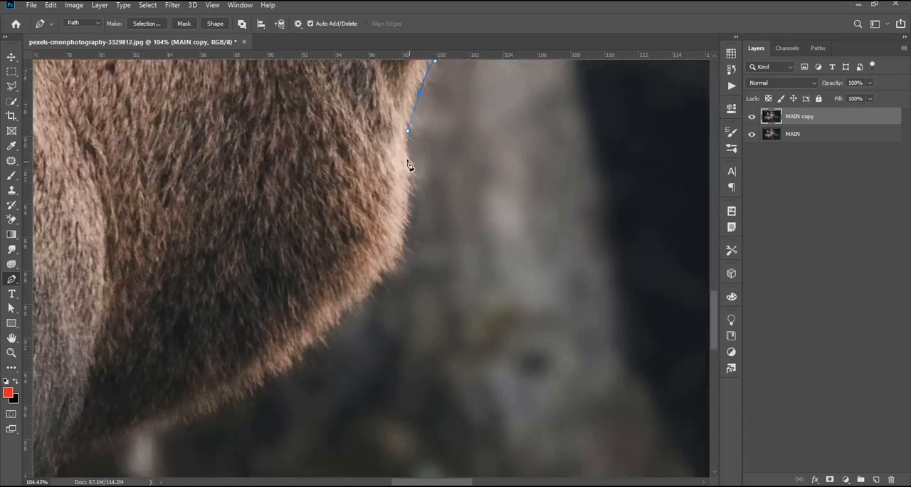
Step: Trace the path down the chest, around the front leg to the image's lower edge and back up to the belly
{"action": "scroll", "coordinate": [425, 191], "scroll_direction": "up", "scroll_amount": 5}
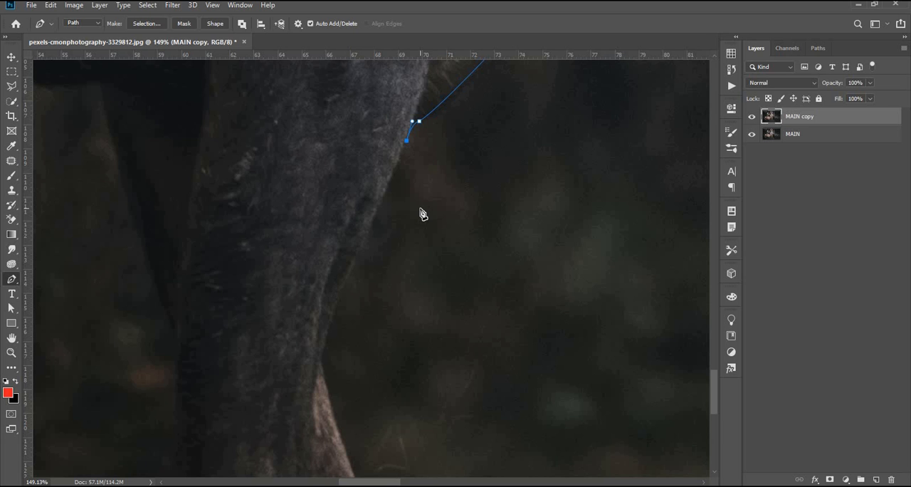
{"action": "left_click", "coordinate": [375, 198]}
{"action": "left_click", "coordinate": [334, 304]}
{"action": "left_click_drag", "start_coordinate": [324, 373], "coordinate": [324, 413]}
{"action": "left_click_drag", "start_coordinate": [375, 336], "coordinate": [383, 356]}
{"action": "left_click", "coordinate": [198, 252]}
{"action": "left_click_drag", "start_coordinate": [382, 252], "coordinate": [433, 380]}
{"action": "left_click", "coordinate": [200, 215]}
{"action": "left_click", "coordinate": [368, 259], "text": "alt"}
{"action": "left_click", "coordinate": [371, 159]}
{"action": "scroll", "coordinate": [371, 160], "scroll_direction": "down", "scroll_amount": 3}
{"action": "left_click_drag", "start_coordinate": [382, 233], "coordinate": [382, 212]}
{"action": "left_click", "coordinate": [382, 233], "text": "alt"}
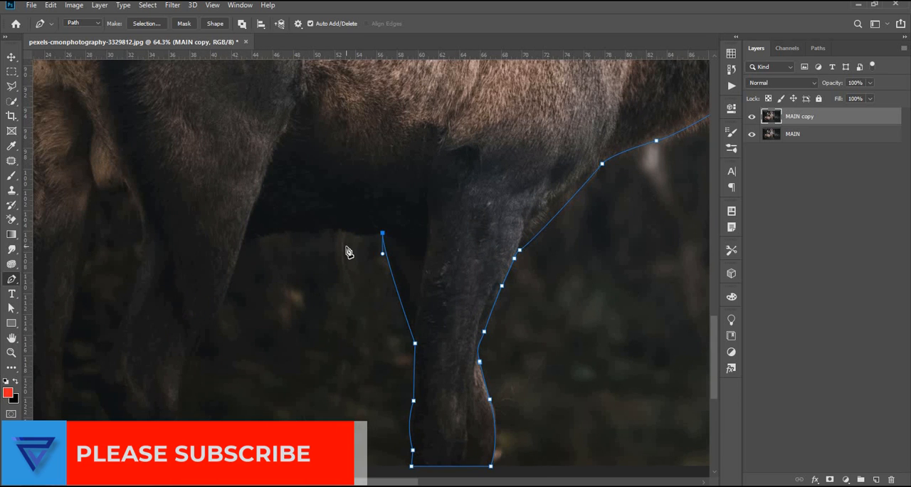
Step: Trace the path along the underside of the belly to the front edge of the hind leg
{"action": "left_click_drag", "start_coordinate": [337, 229], "coordinate": [322, 221]}
{"action": "left_click", "coordinate": [335, 232]}
{"action": "left_click", "coordinate": [331, 228]}
{"action": "left_click_drag", "start_coordinate": [314, 236], "coordinate": [302, 236]}
{"action": "left_click_drag", "start_coordinate": [287, 234], "coordinate": [279, 234]}
{"action": "scroll", "coordinate": [287, 238], "scroll_direction": "up", "scroll_amount": 3}
{"action": "left_click_drag", "start_coordinate": [309, 229], "coordinate": [297, 248]}
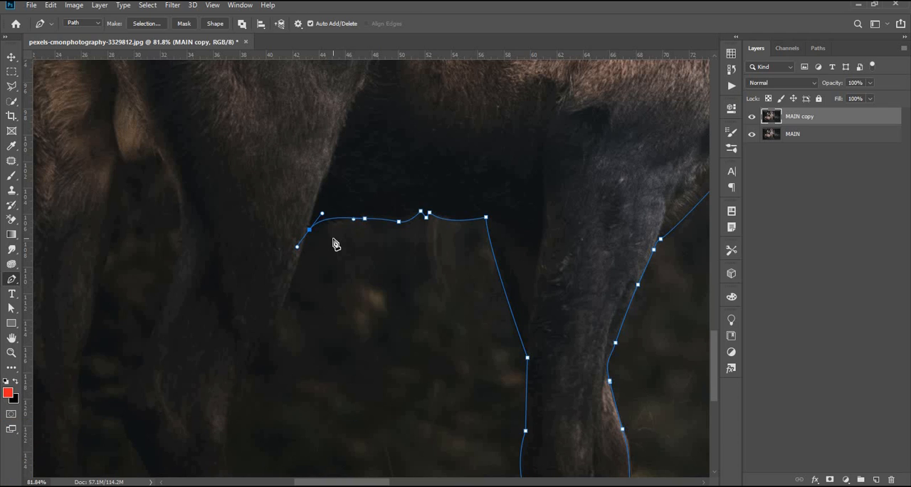
Step: Continue the path down the front edge of the near hind leg to the image's lower edge
{"action": "left_click_drag", "start_coordinate": [278, 302], "coordinate": [266, 320]}
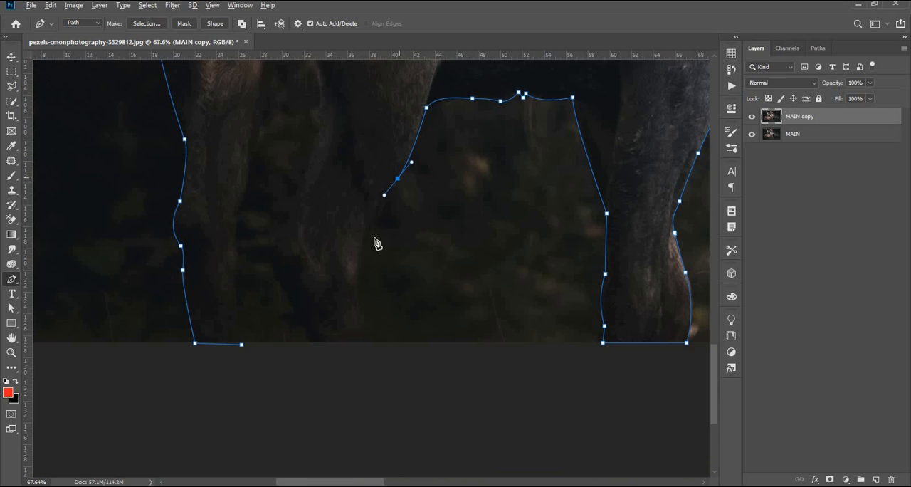
{"action": "left_click_drag", "start_coordinate": [361, 262], "coordinate": [350, 307]}
{"action": "left_click", "coordinate": [358, 311]}
{"action": "left_click", "coordinate": [370, 277]}
Step: Trace the gap between the two hind legs and close the path at its starting anchor
{"action": "scroll", "coordinate": [368, 278], "scroll_direction": "up", "scroll_amount": 5}
{"action": "left_click_drag", "start_coordinate": [329, 233], "coordinate": [334, 215]}
{"action": "left_click_drag", "start_coordinate": [348, 187], "coordinate": [363, 169]}
{"action": "mouse_move", "coordinate": [378, 125]}
{"action": "left_mouse_down"}
{"action": "mouse_move", "coordinate": [343, 284]}
{"action": "mouse_move", "coordinate": [359, 235]}
{"action": "left_mouse_up"}
{"action": "left_click_drag", "start_coordinate": [342, 151], "coordinate": [299, 147]}
{"action": "left_click", "coordinate": [326, 161]}
{"action": "left_click_drag", "start_coordinate": [293, 226], "coordinate": [285, 257]}
{"action": "left_click_drag", "start_coordinate": [271, 310], "coordinate": [329, 191]}
{"action": "left_click_drag", "start_coordinate": [335, 261], "coordinate": [330, 289]}
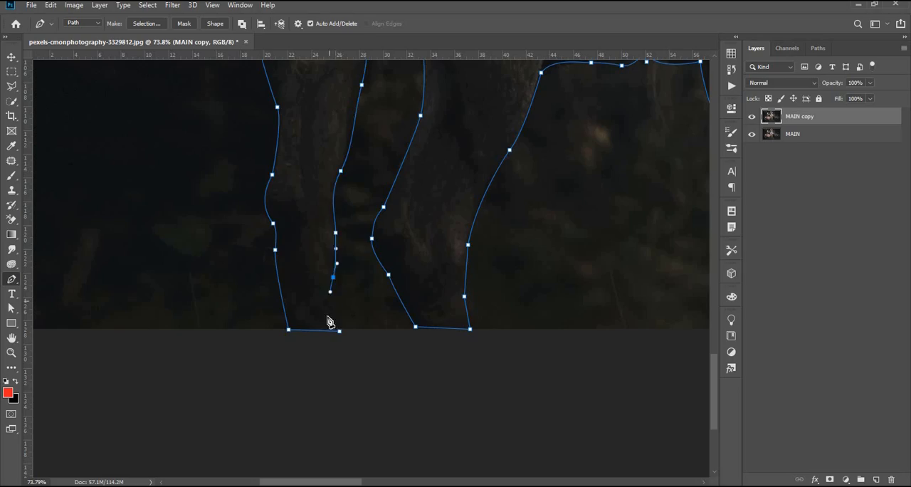
{"action": "left_click", "coordinate": [339, 331]}
Step: Convert the closed deer path to a selection and copy the deer from MAIN copy onto a new layer
{"action": "key", "text": "ctrl+0"}
{"action": "right_click", "coordinate": [284, 284]}
{"action": "left_click", "coordinate": [320, 86]}
{"action": "left_click", "coordinate": [514, 125]}
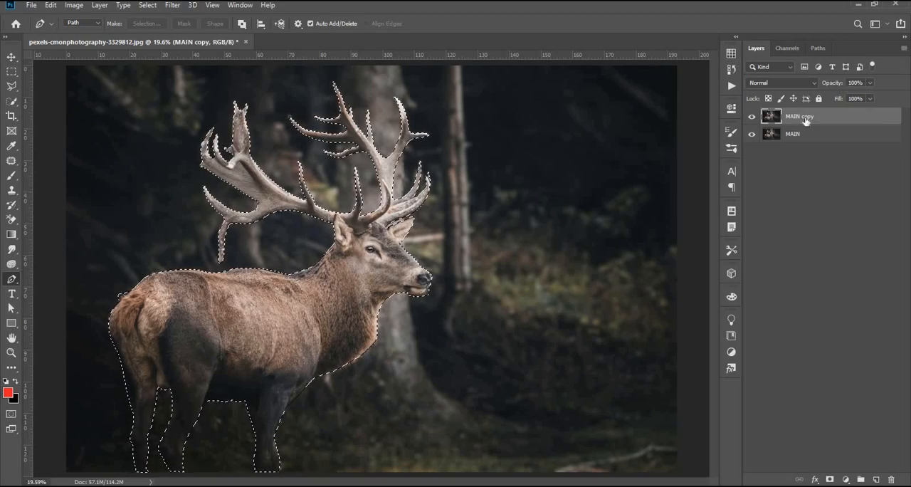
{"action": "key", "text": "ctrl+j"}
{"action": "left_click", "coordinate": [796, 134]}
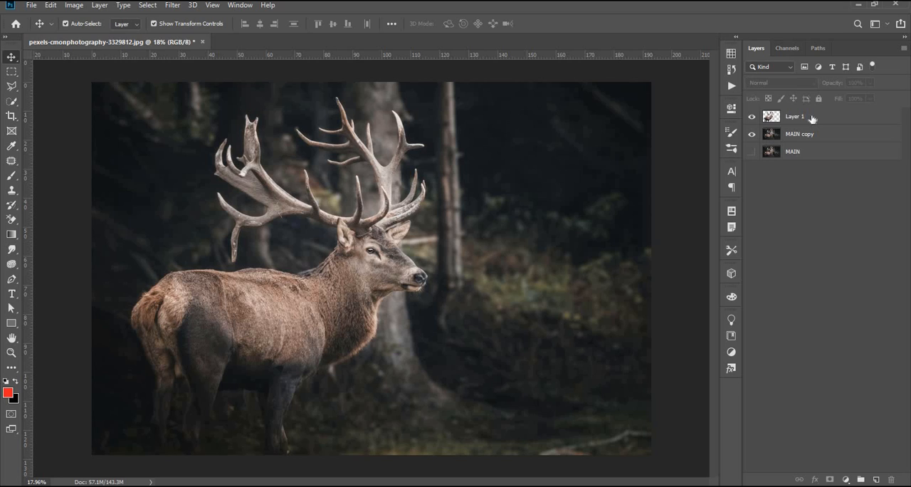
{"action": "left_click", "coordinate": [813, 119]}
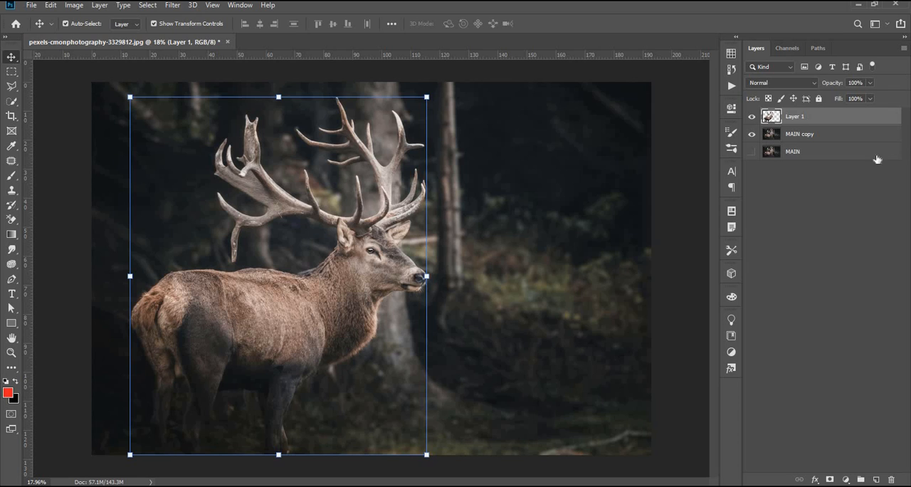
{"action": "left_click", "coordinate": [761, 231]}
{"action": "left_click", "coordinate": [792, 138]}
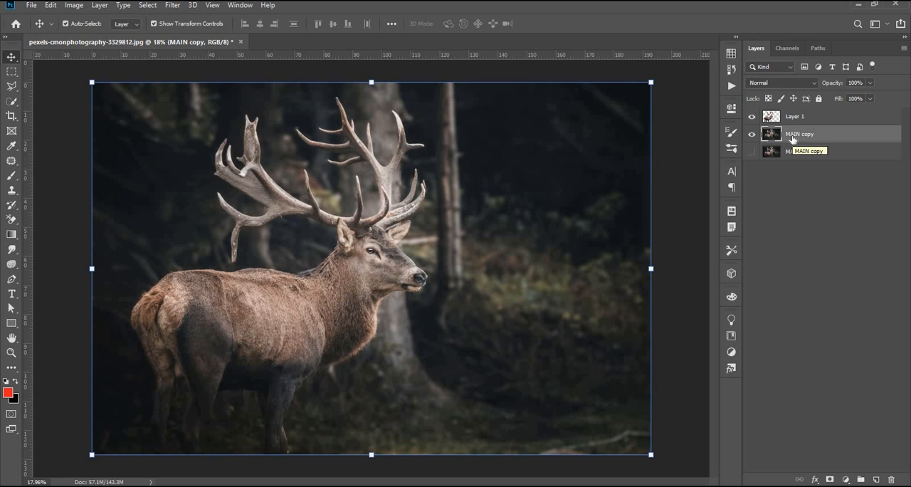
Step: On Layer 1, start a new pen path around the edge of the deer's left ear to the antler base
{"action": "left_click", "coordinate": [802, 118]}
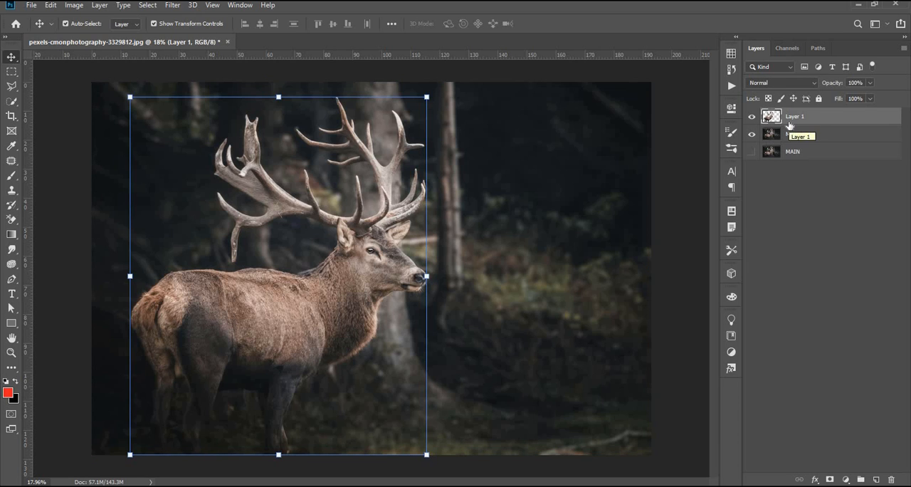
{"action": "scroll", "coordinate": [348, 228], "scroll_direction": "up", "scroll_amount": 7}
{"action": "key", "text": "p"}
{"action": "left_click", "coordinate": [311, 276]}
{"action": "scroll", "coordinate": [310, 276], "scroll_direction": "up", "scroll_amount": 5}
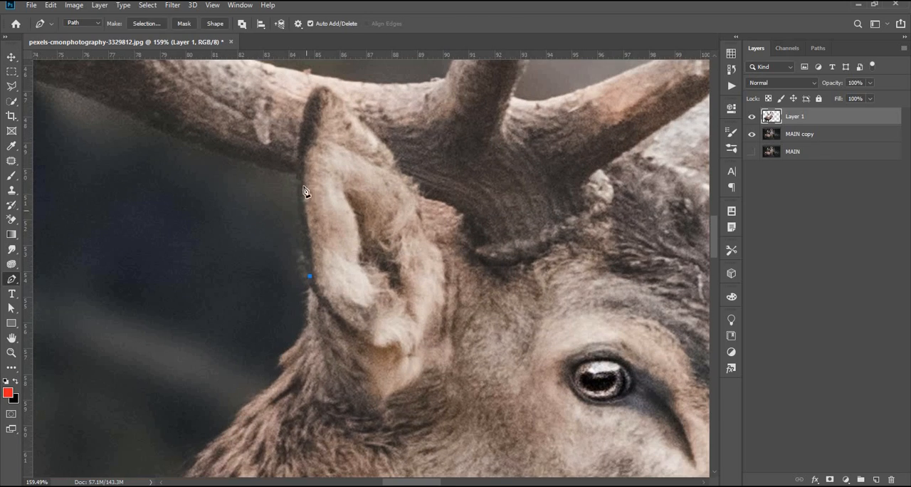
{"action": "left_click_drag", "start_coordinate": [300, 159], "coordinate": [300, 152]}
{"action": "left_click_drag", "start_coordinate": [322, 91], "coordinate": [336, 93]}
{"action": "left_click_drag", "start_coordinate": [361, 122], "coordinate": [388, 152]}
{"action": "left_click", "coordinate": [404, 167]}
{"action": "left_click", "coordinate": [419, 195]}
Step: Continue the path around the base of the left antler and over the top of the forehead
{"action": "left_click", "coordinate": [464, 214]}
{"action": "left_click", "coordinate": [458, 235]}
{"action": "scroll", "coordinate": [457, 236], "scroll_direction": "down", "scroll_amount": 2}
{"action": "left_click", "coordinate": [475, 253]}
{"action": "left_click", "coordinate": [522, 253]}
{"action": "left_click", "coordinate": [552, 230]}
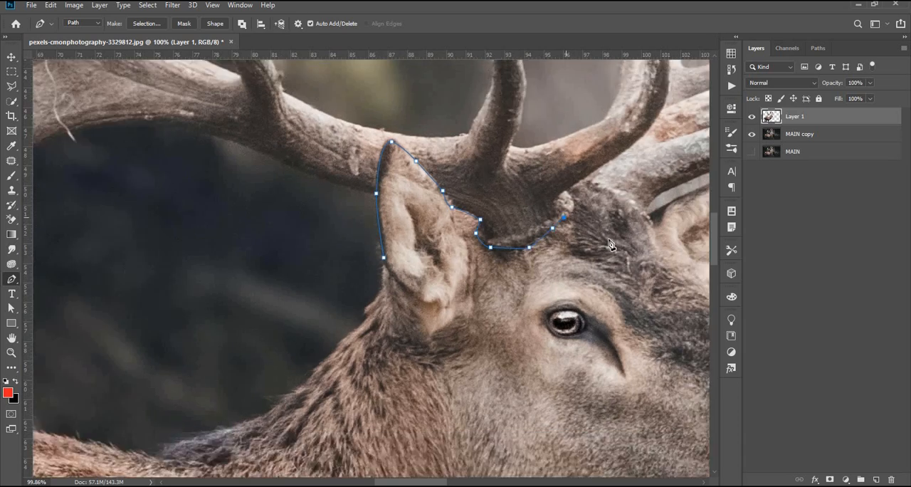
{"action": "left_click", "coordinate": [362, 150]}
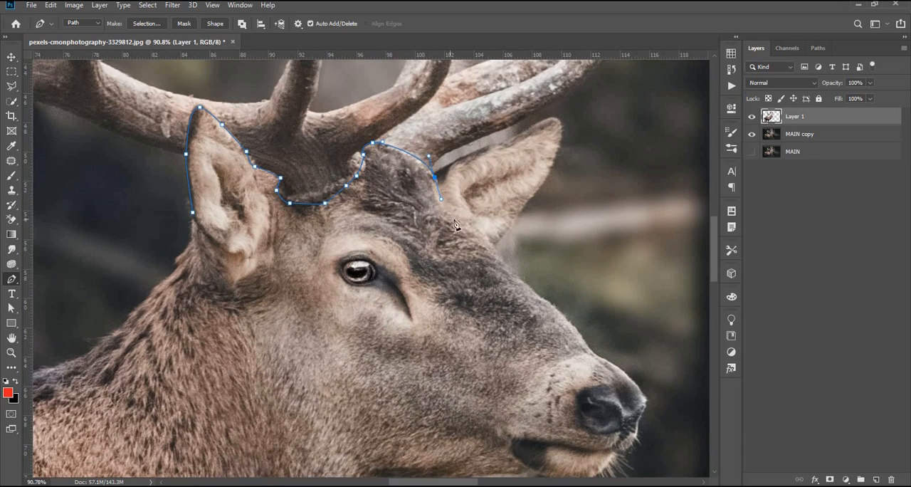
Step: Trace the path along the upper edge of the right ear up to its tip
{"action": "scroll", "coordinate": [453, 169], "scroll_direction": "up", "scroll_amount": 5}
{"action": "left_click_drag", "start_coordinate": [459, 157], "coordinate": [494, 163]}
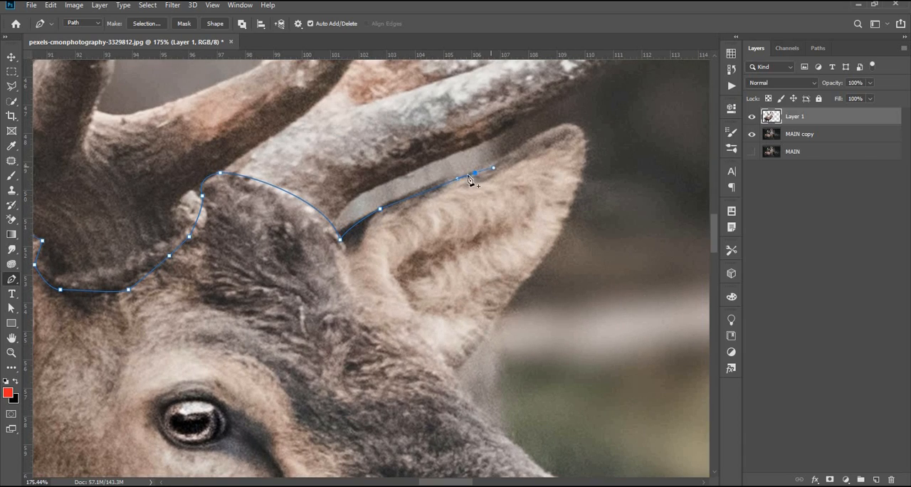
{"action": "left_click", "coordinate": [524, 143]}
{"action": "left_click_drag", "start_coordinate": [574, 126], "coordinate": [586, 136]}
{"action": "scroll", "coordinate": [578, 158], "scroll_direction": "down", "scroll_amount": 4}
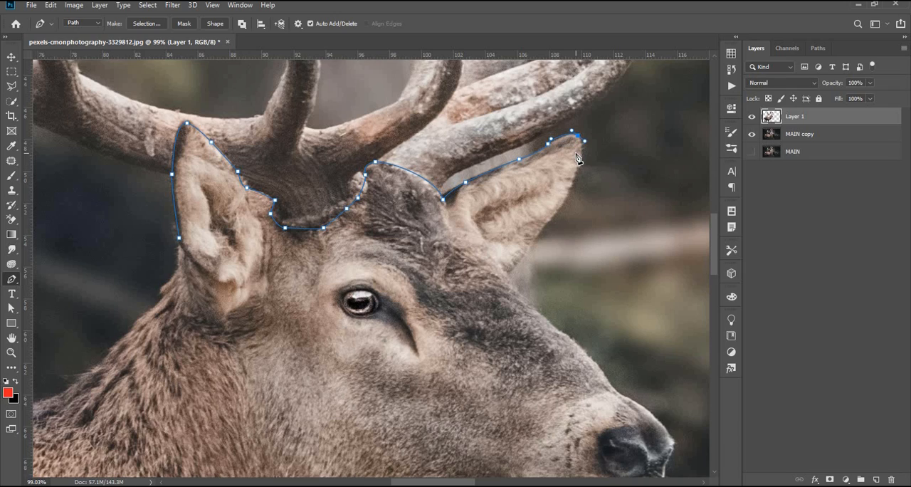
{"action": "scroll", "coordinate": [581, 139], "scroll_direction": "up", "scroll_amount": 5}
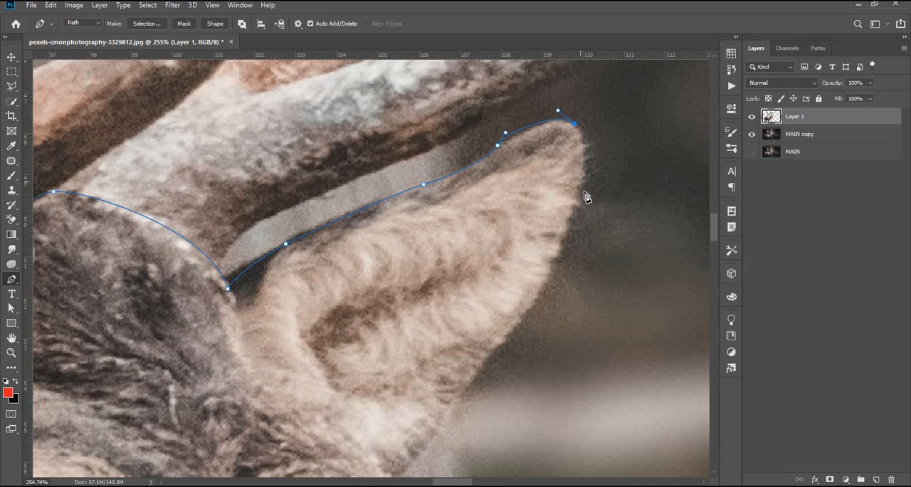
{"action": "left_click_drag", "start_coordinate": [584, 193], "coordinate": [601, 166]}
{"action": "left_click", "coordinate": [584, 192], "text": "alt"}
{"action": "left_click_drag", "start_coordinate": [584, 205], "coordinate": [572, 229]}
{"action": "scroll", "coordinate": [540, 288], "scroll_direction": "down", "scroll_amount": 1}
{"action": "left_click_drag", "start_coordinate": [527, 290], "coordinate": [511, 302]}
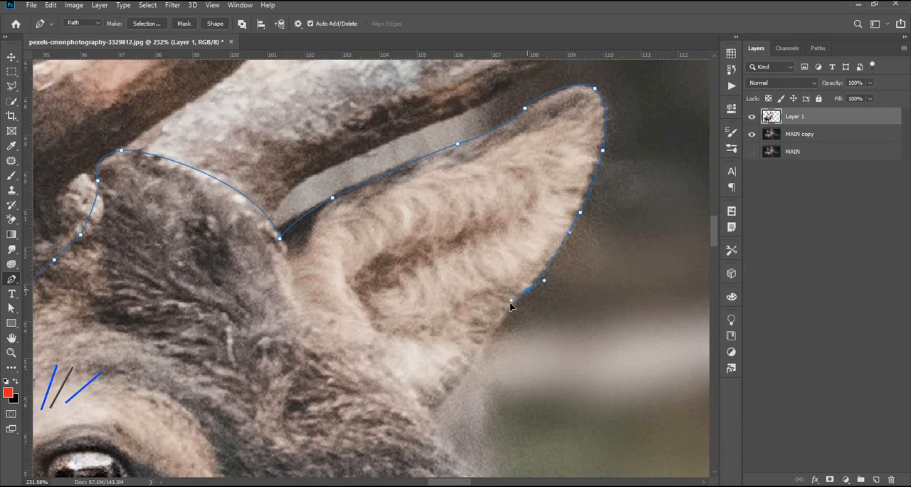
{"action": "scroll", "coordinate": [510, 302], "scroll_direction": "down", "scroll_amount": 2}
{"action": "scroll", "coordinate": [492, 294], "scroll_direction": "down", "scroll_amount": 2}
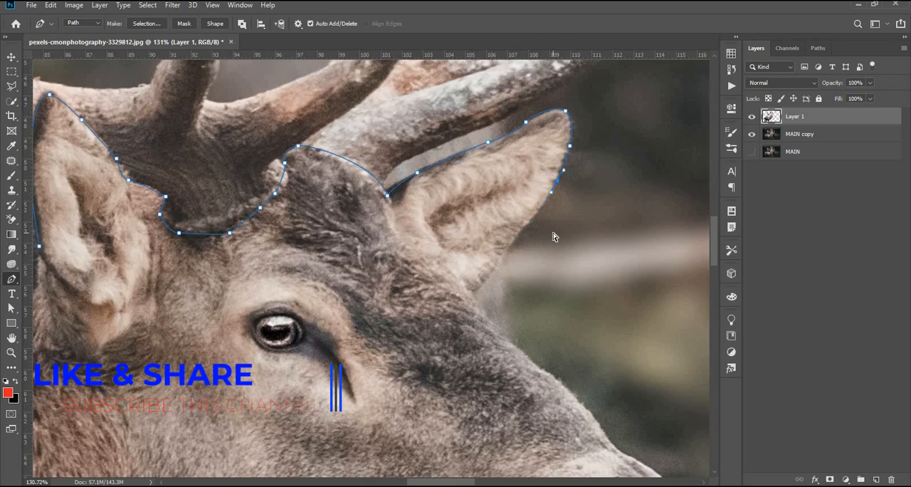
Step: Run the path loosely around the outside of both antlers and close it at the left ear
{"action": "scroll", "coordinate": [510, 215], "scroll_direction": "down", "scroll_amount": 4}
{"action": "left_click", "coordinate": [506, 205]}
{"action": "left_click", "coordinate": [520, 118]}
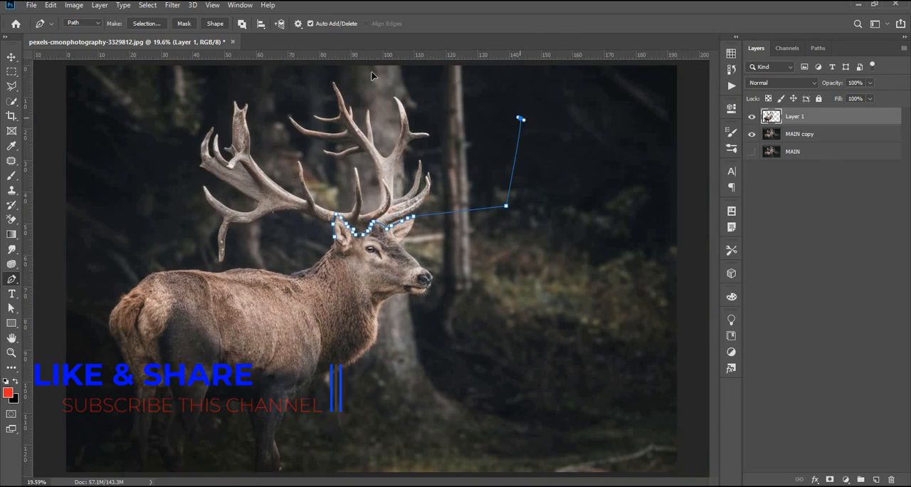
{"action": "left_click", "coordinate": [438, 72]}
{"action": "left_click", "coordinate": [308, 73]}
{"action": "left_click", "coordinate": [194, 87]}
{"action": "left_click", "coordinate": [161, 174]}
{"action": "left_click", "coordinate": [190, 262]}
{"action": "left_click", "coordinate": [225, 267]}
{"action": "left_click", "coordinate": [246, 251]}
{"action": "left_click", "coordinate": [306, 237]}
{"action": "left_click", "coordinate": [334, 235]}
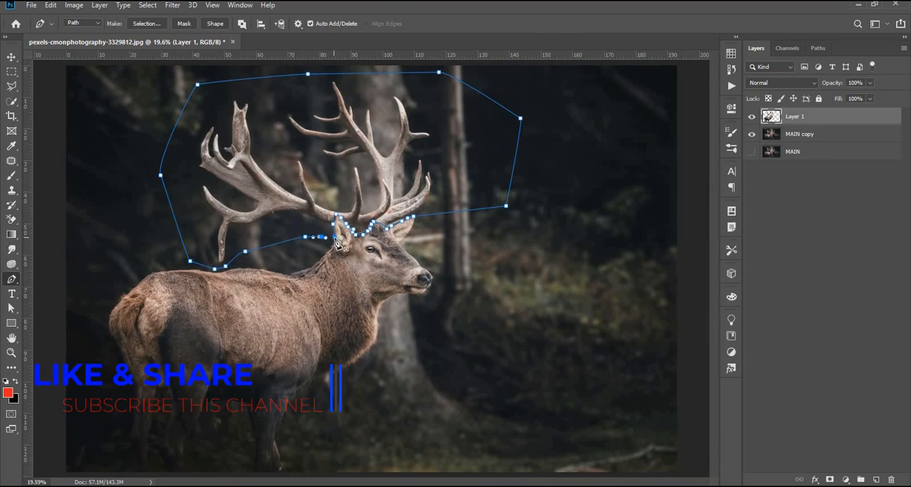
Step: Convert the antler path to a selection and copy the antlers from Layer 1 onto a new layer
{"action": "right_click", "coordinate": [399, 174]}
{"action": "left_click", "coordinate": [428, 223]}
{"action": "left_click", "coordinate": [515, 125]}
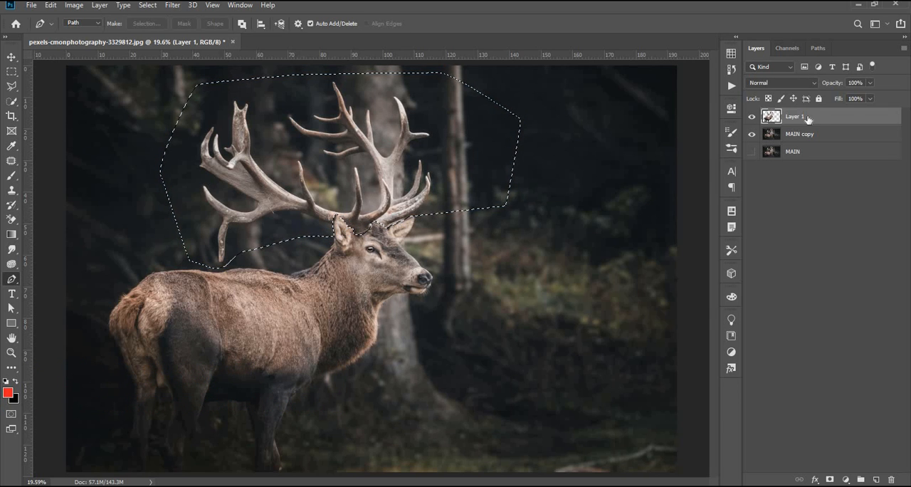
{"action": "key", "text": "ctrl+j"}
Step: Load the antlers' outline as a selection with Layer 1 active, deselect it, and make Layer 2 active
{"action": "left_click", "coordinate": [772, 117], "text": "ctrl"}
{"action": "left_click", "coordinate": [788, 134]}
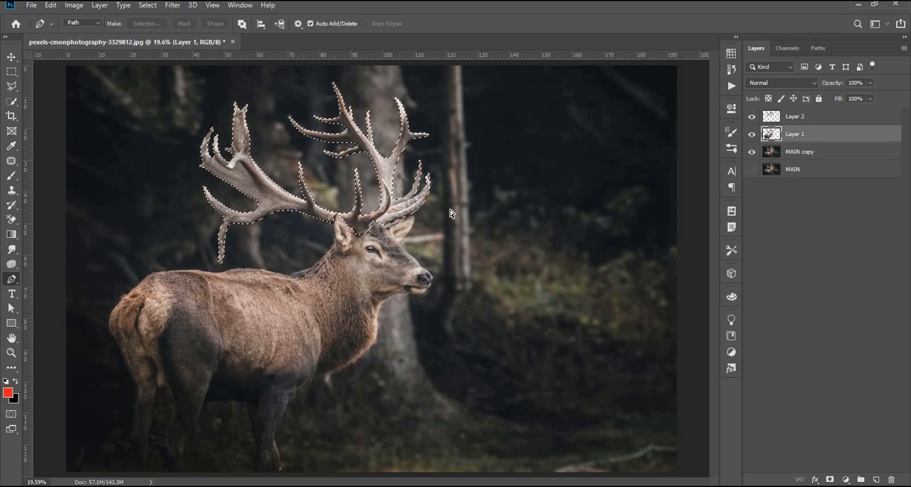
{"action": "key", "text": "v"}
{"action": "left_click", "coordinate": [771, 214]}
{"action": "key", "text": "ctrl+d"}
{"action": "left_click", "coordinate": [792, 117]}
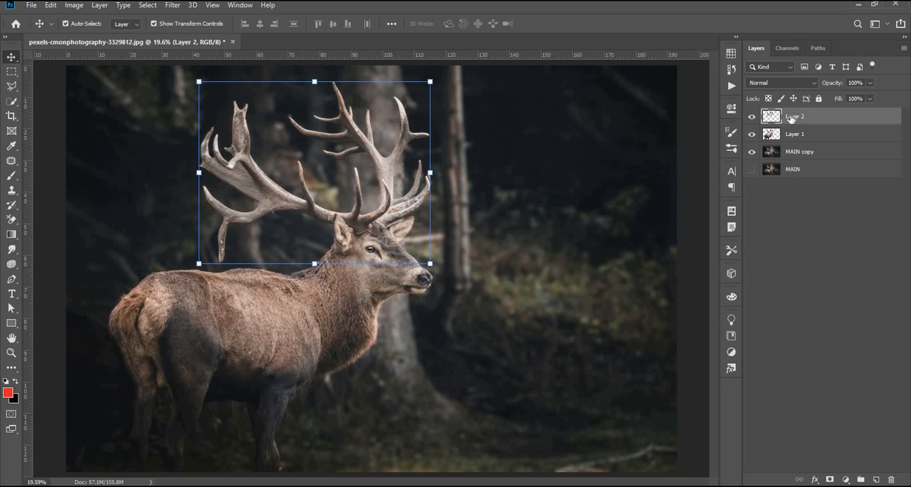
Step: Add a Color Lookup adjustment directly above MAIN copy using the NightFromDay.CUBE 3DLUT file
{"action": "left_click", "coordinate": [801, 159]}
{"action": "left_click", "coordinate": [846, 479]}
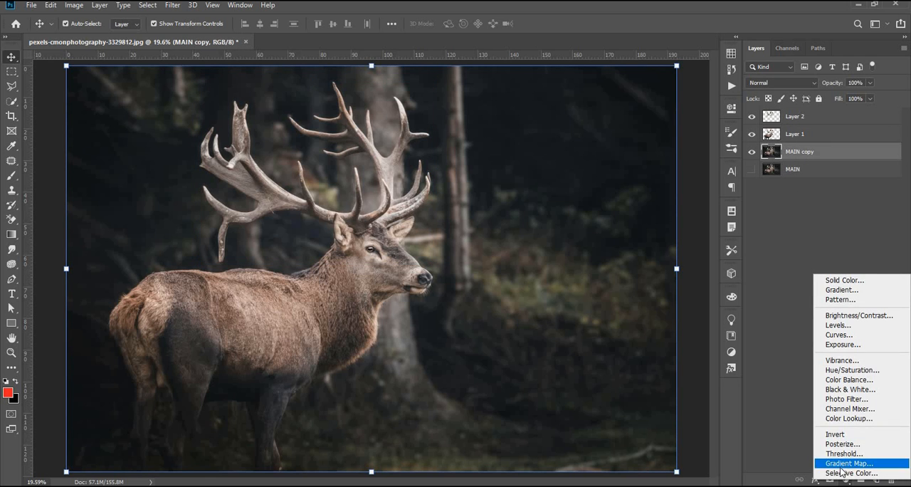
{"action": "key", "text": "Return"}
{"action": "left_click", "coordinate": [655, 142]}
{"action": "left_click", "coordinate": [650, 432]}
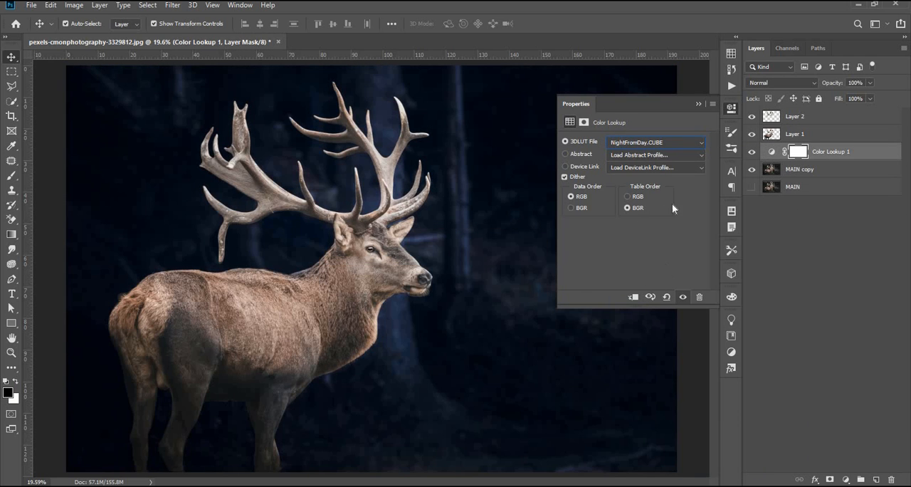
{"action": "left_click", "coordinate": [731, 107]}
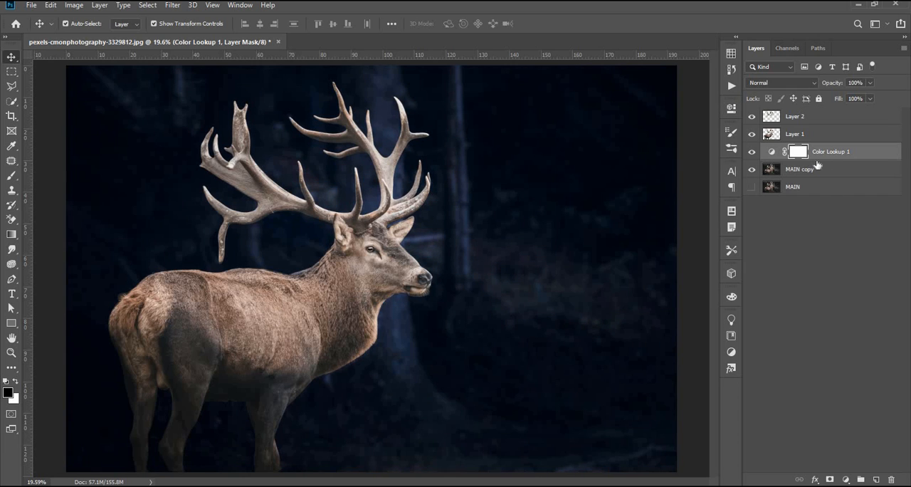
Step: Convert Layer 2 with the antlers to a Smart Object
{"action": "left_click", "coordinate": [786, 135]}
{"action": "left_click", "coordinate": [794, 120]}
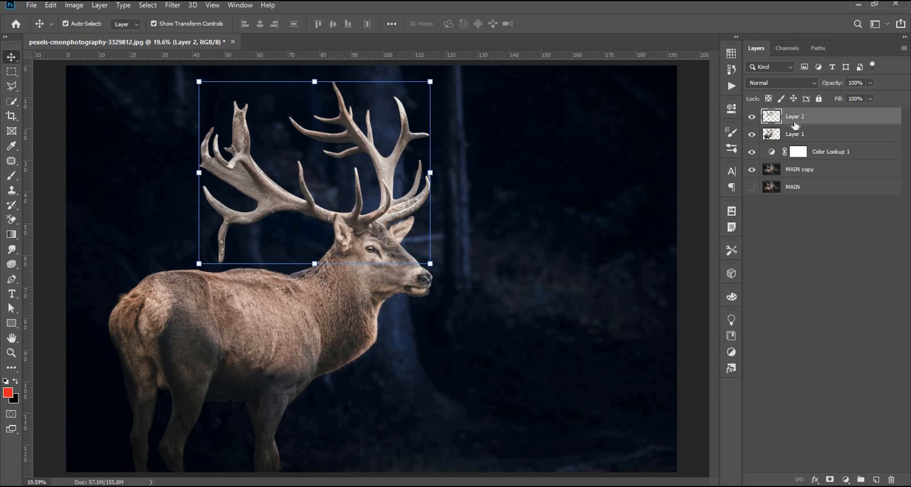
{"action": "left_click", "coordinate": [836, 211]}
{"action": "left_click", "coordinate": [797, 116]}
{"action": "left_click", "coordinate": [823, 197]}
{"action": "left_click", "coordinate": [785, 121]}
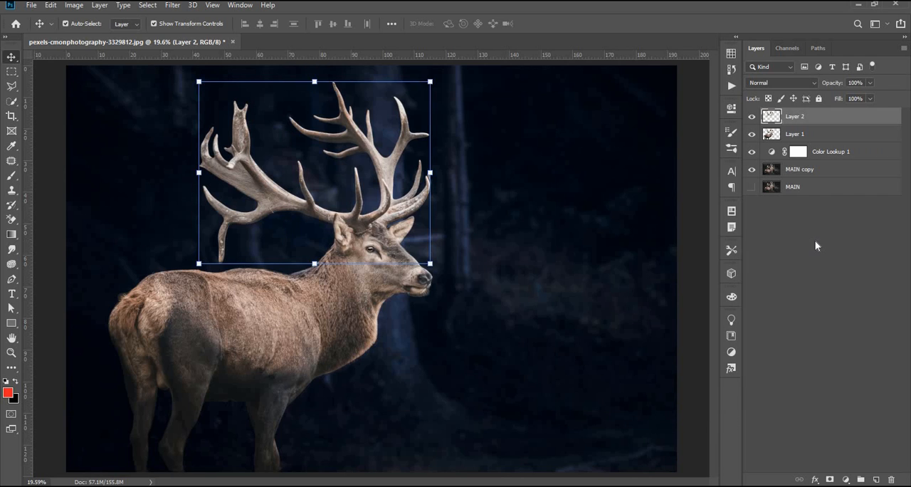
{"action": "left_click", "coordinate": [815, 241]}
{"action": "left_click", "coordinate": [785, 117]}
{"action": "right_click", "coordinate": [789, 118]}
{"action": "left_click", "coordinate": [705, 161]}
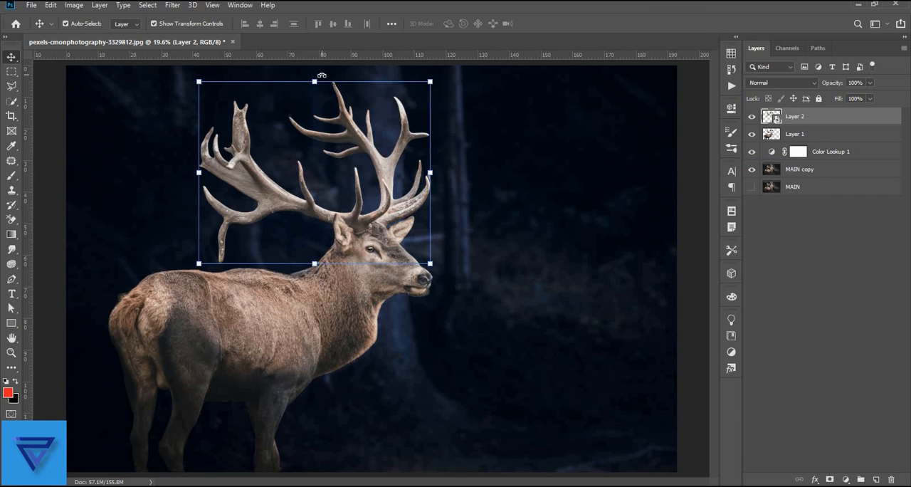
Step: Start a Camera Raw Filter on the antlers with Temperature +40, Tint +22, Exposure +1.00, Contrast +27, Shadows -25, Whites +57 and Clarity +13
{"action": "left_click", "coordinate": [173, 5]}
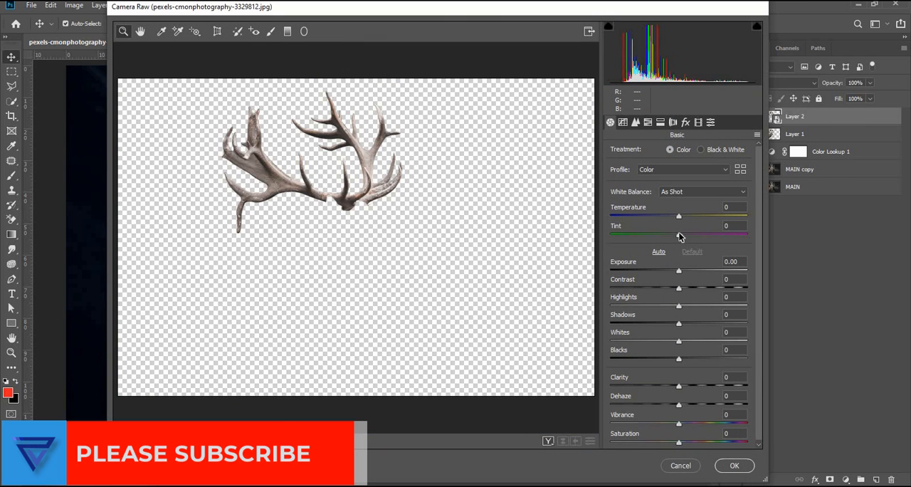
{"action": "left_click_drag", "start_coordinate": [680, 234], "coordinate": [708, 215]}
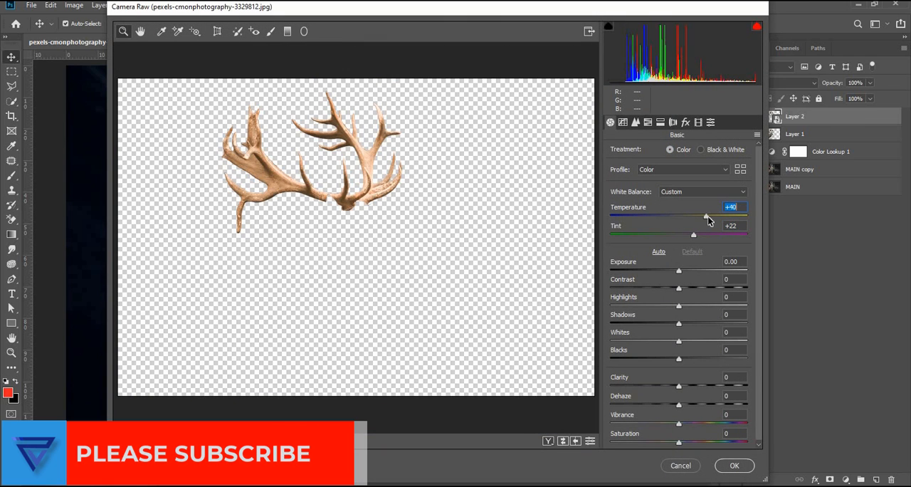
{"action": "left_click_drag", "start_coordinate": [678, 271], "coordinate": [697, 288]}
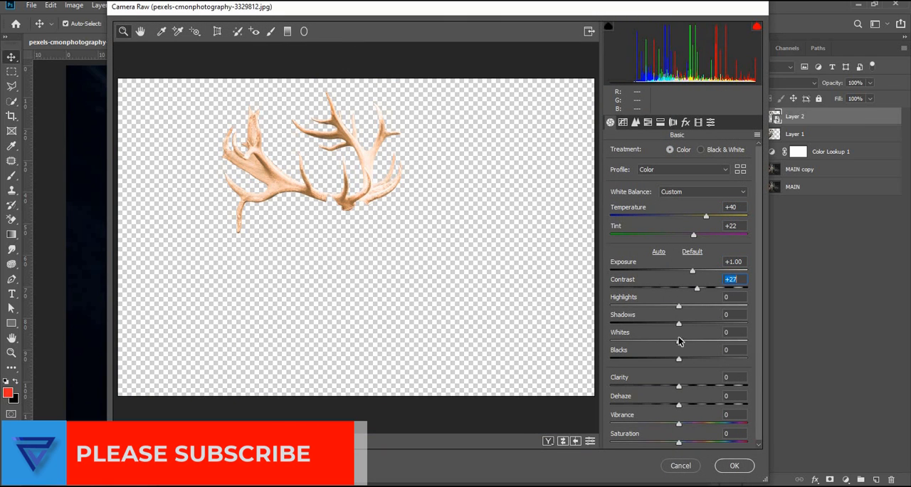
{"action": "left_click_drag", "start_coordinate": [679, 341], "coordinate": [661, 324]}
{"action": "left_click_drag", "start_coordinate": [679, 386], "coordinate": [688, 386]}
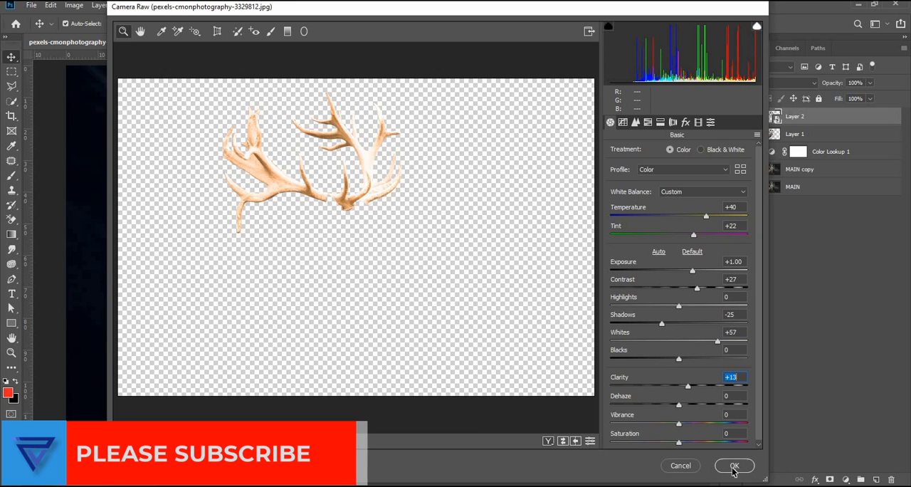
Step: Raise the antlers' Vibrance slightly and adjust the parametric tone curve, lowering its Darks
{"action": "left_click_drag", "start_coordinate": [679, 423], "coordinate": [690, 423]}
{"action": "left_click", "coordinate": [623, 122]}
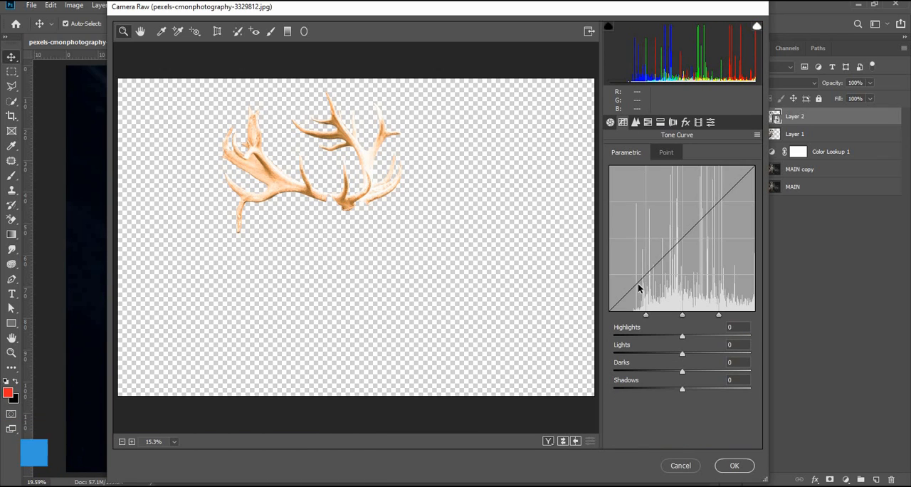
{"action": "left_click_drag", "start_coordinate": [683, 335], "coordinate": [665, 371]}
Step: Set HSL saturation to Reds +14, Oranges +24 and Yellows +27, strongly reduce Greens, Aquas, Blues and Purples, and apply the Camera Raw Filter
{"action": "left_click", "coordinate": [648, 122]}
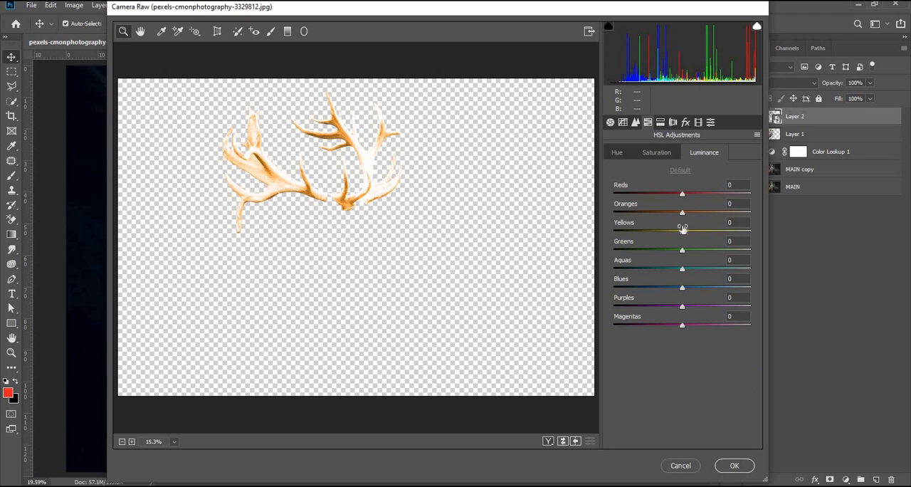
{"action": "left_click_drag", "start_coordinate": [682, 231], "coordinate": [699, 213]}
{"action": "left_click", "coordinate": [616, 154]}
{"action": "left_click", "coordinate": [656, 153]}
{"action": "left_click_drag", "start_coordinate": [682, 232], "coordinate": [639, 250]}
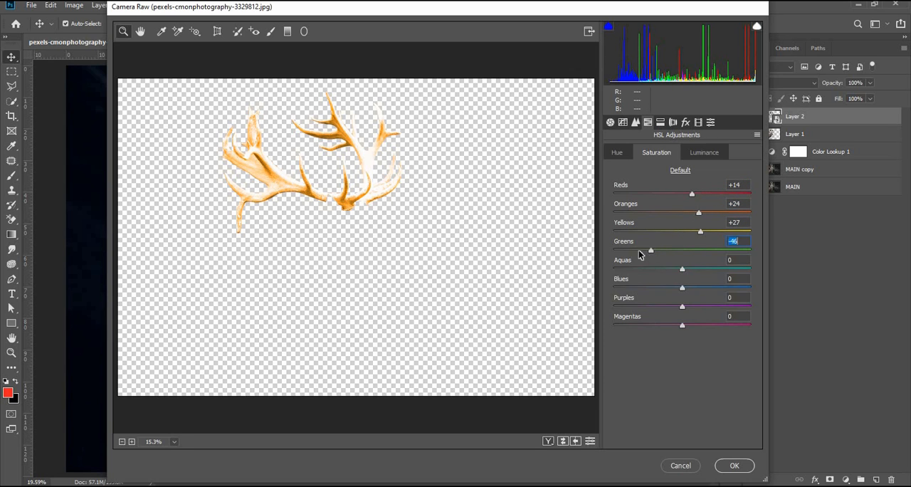
{"action": "left_click_drag", "start_coordinate": [682, 268], "coordinate": [631, 268]}
{"action": "left_click_drag", "start_coordinate": [682, 287], "coordinate": [645, 288]}
{"action": "left_click_drag", "start_coordinate": [682, 306], "coordinate": [634, 306]}
{"action": "left_click", "coordinate": [737, 466]}
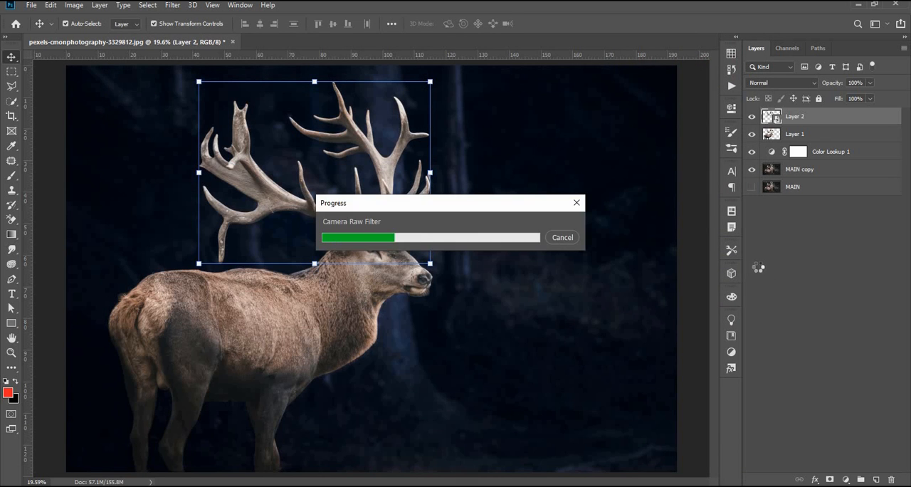
Step: Duplicate Layer 2 and give the copy a light Gaussian Blur and 68% opacity
{"action": "left_click", "coordinate": [898, 117]}
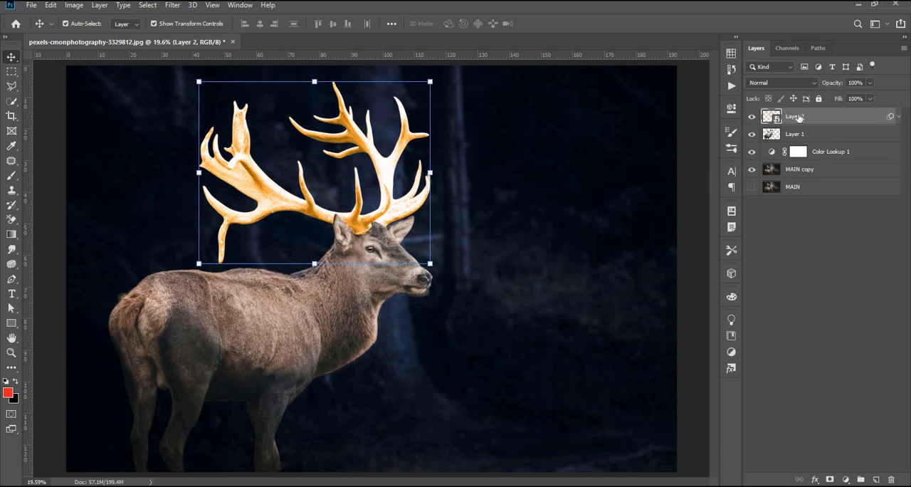
{"action": "key", "text": "ctrl+j"}
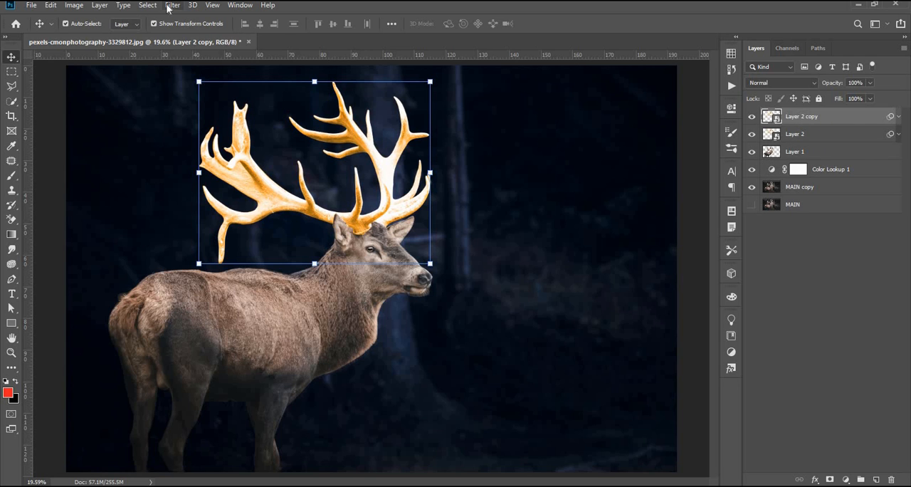
{"action": "left_click", "coordinate": [172, 5]}
{"action": "mouse_move", "coordinate": [178, 134]}
{"action": "left_click", "coordinate": [342, 177]}
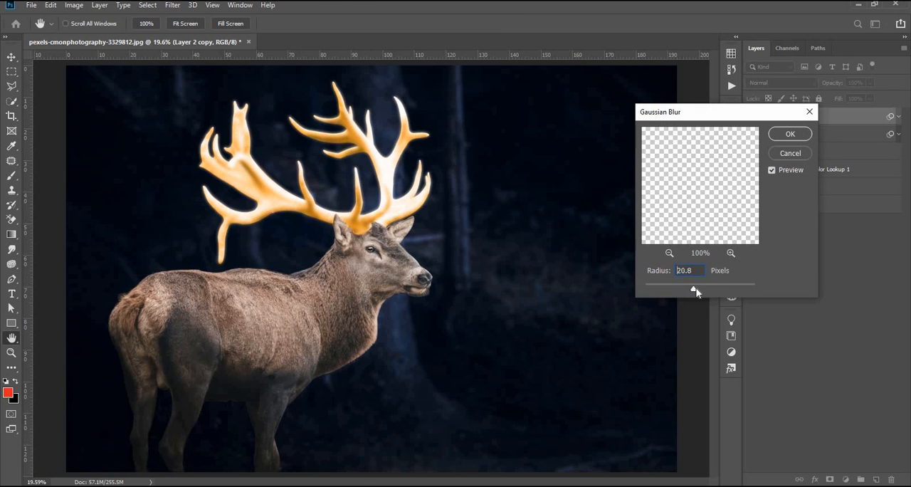
{"action": "mouse_move", "coordinate": [696, 292]}
{"action": "left_mouse_down"}
{"action": "mouse_move", "coordinate": [706, 291]}
{"action": "mouse_move", "coordinate": [691, 290]}
{"action": "left_mouse_up"}
{"action": "left_click", "coordinate": [785, 145]}
{"action": "key", "text": "v"}
{"action": "left_click_drag", "start_coordinate": [833, 83], "coordinate": [814, 84]}
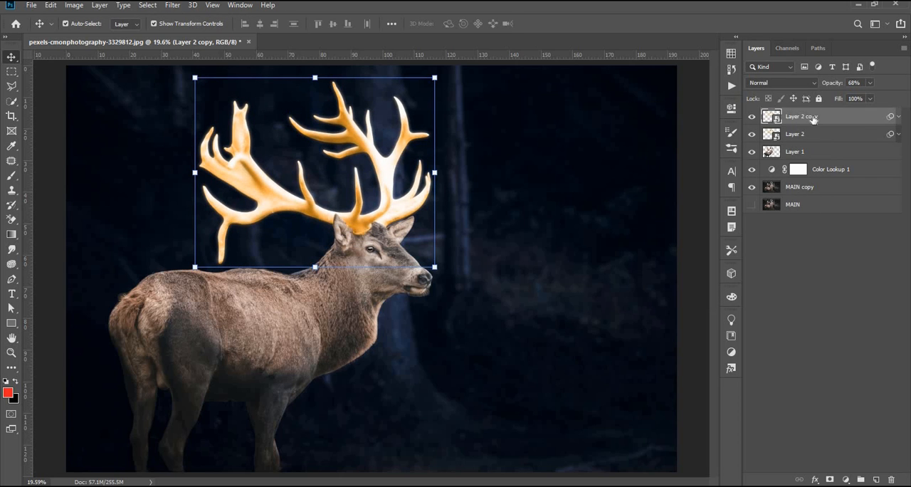
Step: Duplicate Layer 2 copy and give the duplicate a 55.3-pixel Gaussian Blur and the Screen blend mode
{"action": "key", "text": "ctrl+j"}
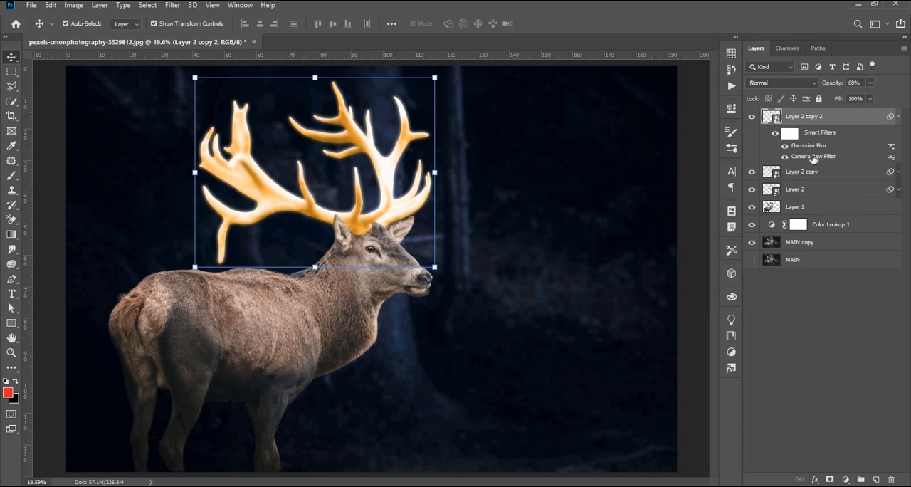
{"action": "double_click", "coordinate": [812, 147]}
{"action": "left_click_drag", "start_coordinate": [693, 292], "coordinate": [707, 292]}
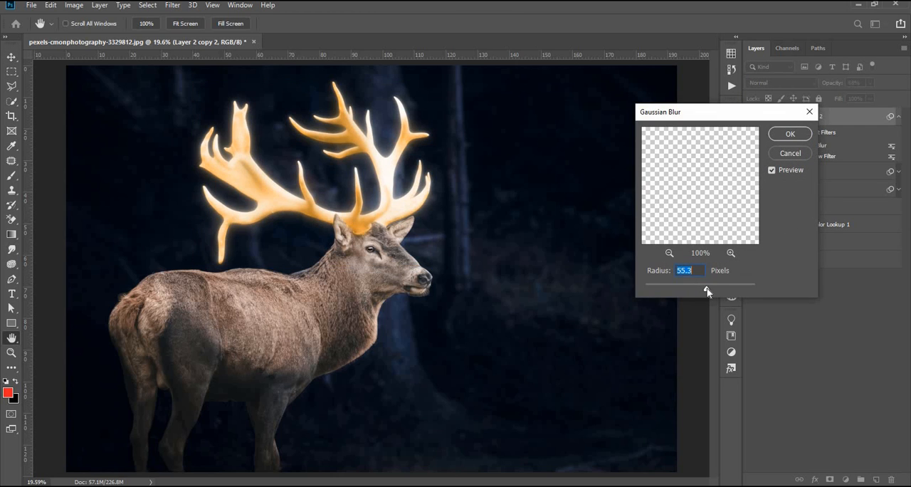
{"action": "left_click", "coordinate": [790, 134]}
{"action": "key", "text": "v"}
{"action": "left_click", "coordinate": [784, 82]}
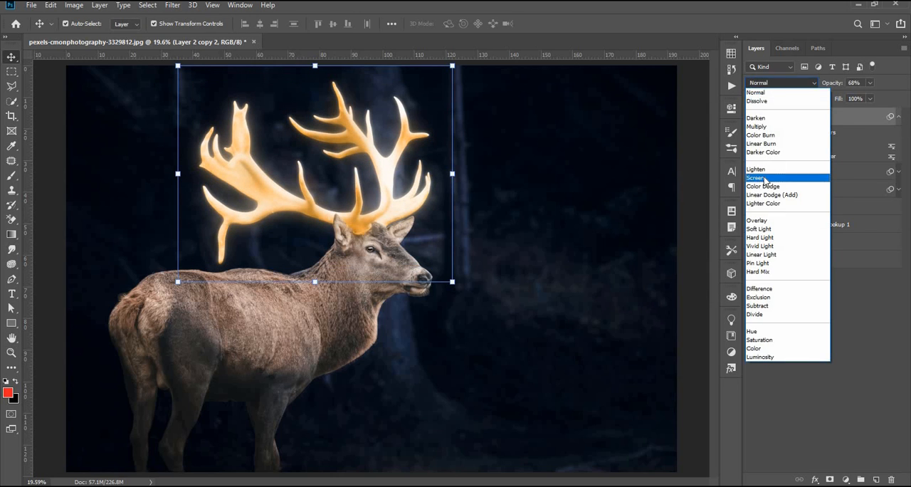
{"action": "left_click", "coordinate": [765, 178]}
{"action": "left_click", "coordinate": [899, 116]}
Step: Duplicate Layer 2 copy 2 and give the duplicate a Gaussian Blur of about 78 pixels, Normal blending and 61% opacity
{"action": "key", "text": "ctrl+j"}
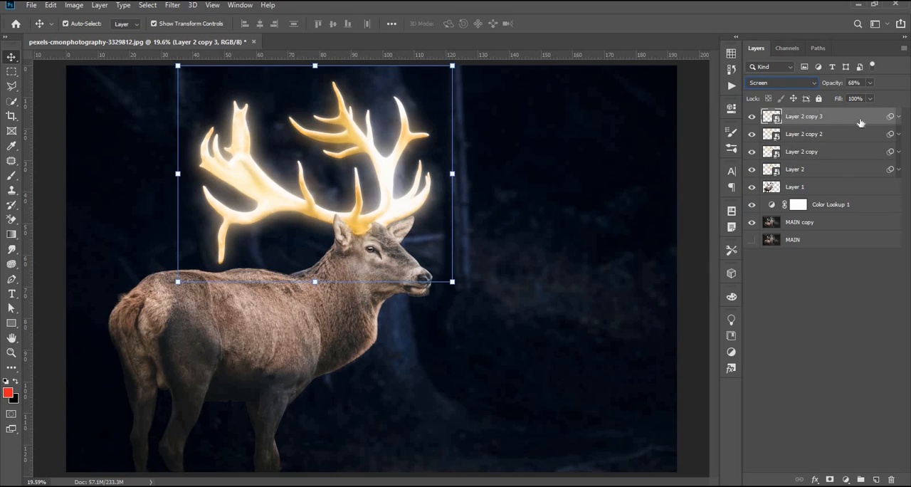
{"action": "left_click", "coordinate": [898, 116]}
{"action": "double_click", "coordinate": [814, 146]}
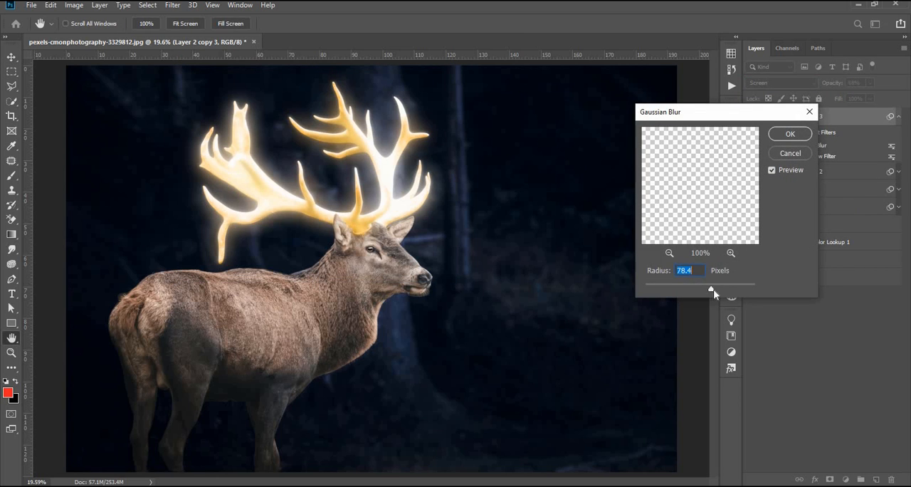
{"action": "left_click", "coordinate": [804, 154]}
{"action": "left_click", "coordinate": [783, 83]}
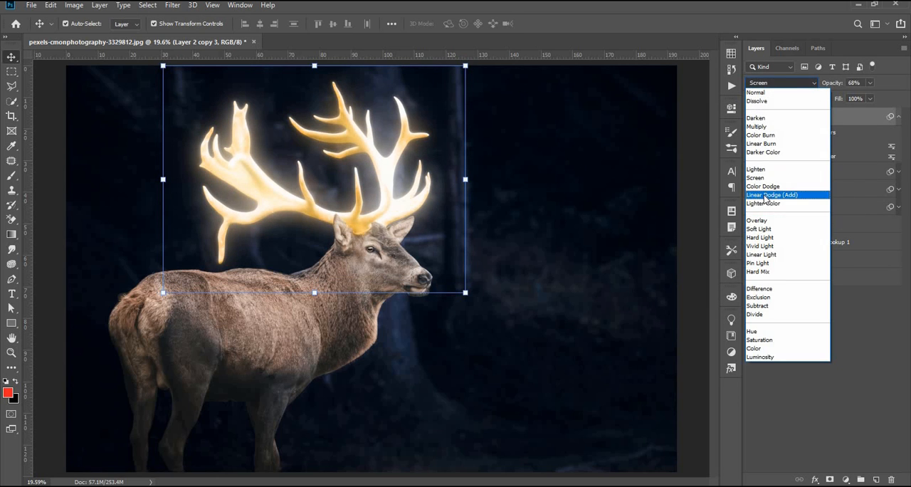
{"action": "left_click", "coordinate": [765, 203]}
{"action": "left_click", "coordinate": [835, 83]}
{"action": "left_click", "coordinate": [826, 314]}
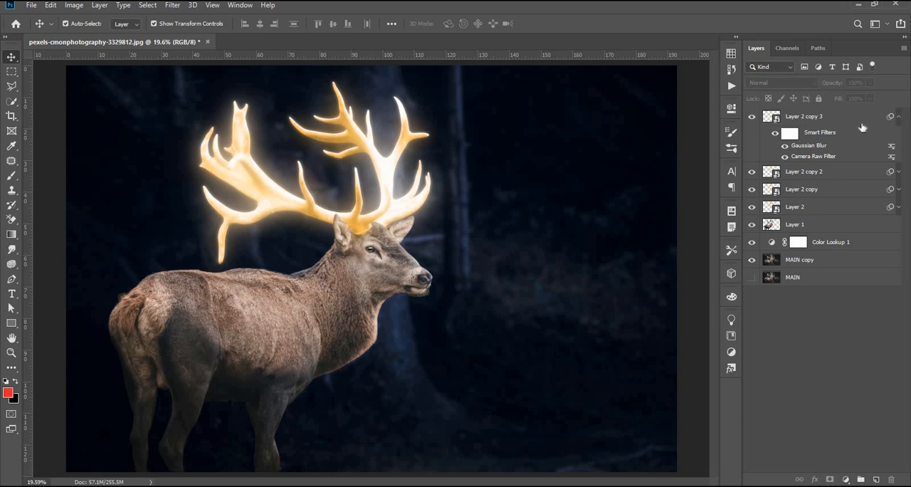
{"action": "left_click", "coordinate": [899, 116]}
Step: Add a Color Balance adjustment above Layer 2 copy 3 with midtones Cyan-Red +21, Magenta-Green -14 and Yellow-Blue -39
{"action": "left_click", "coordinate": [847, 116]}
{"action": "left_click", "coordinate": [846, 479]}
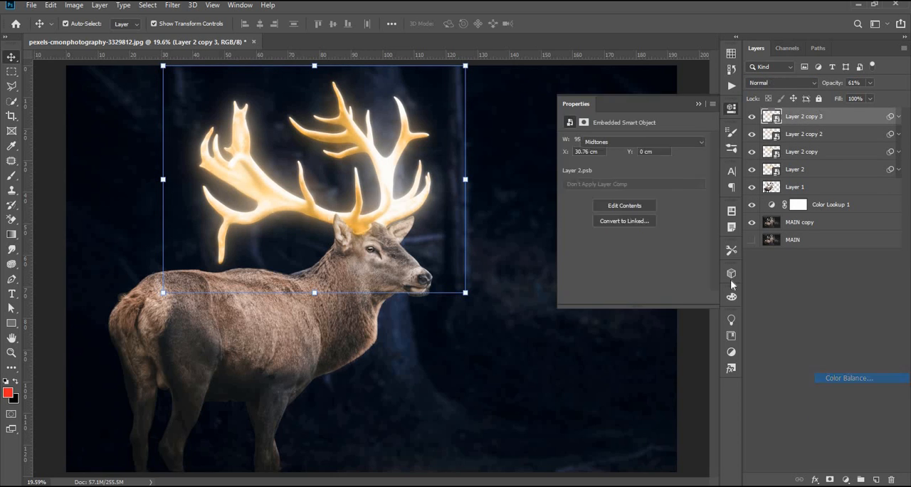
{"action": "left_click", "coordinate": [849, 378]}
{"action": "left_click_drag", "start_coordinate": [618, 168], "coordinate": [600, 204]}
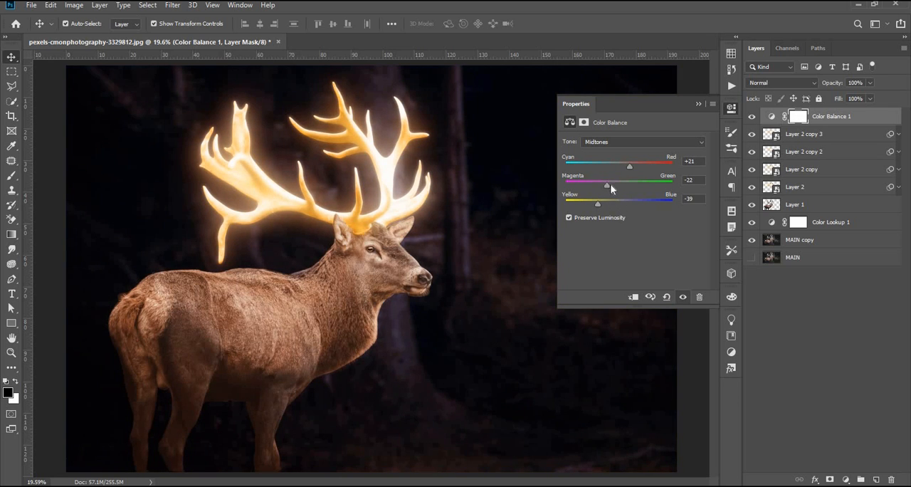
{"action": "left_click", "coordinate": [610, 185]}
{"action": "left_click", "coordinate": [699, 104]}
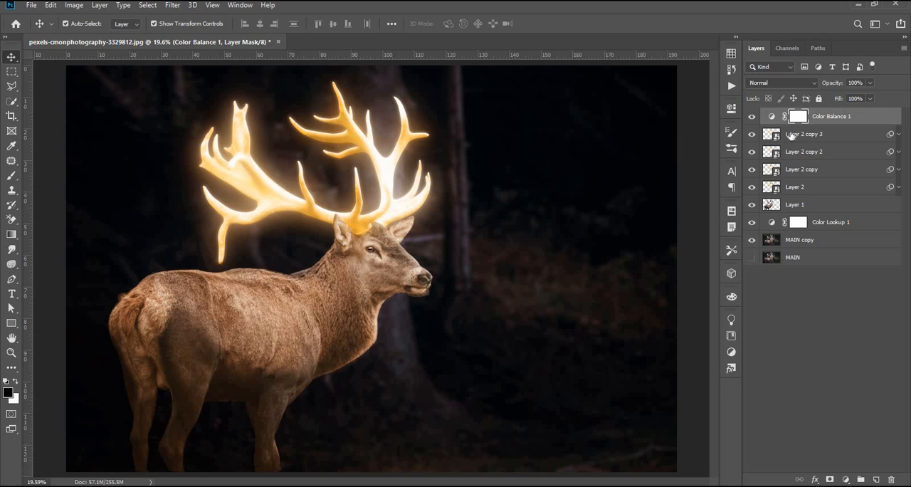
Step: Clip the Color Balance 1 adjustment to Layer 2 copy 3
{"action": "double_click", "coordinate": [775, 118]}
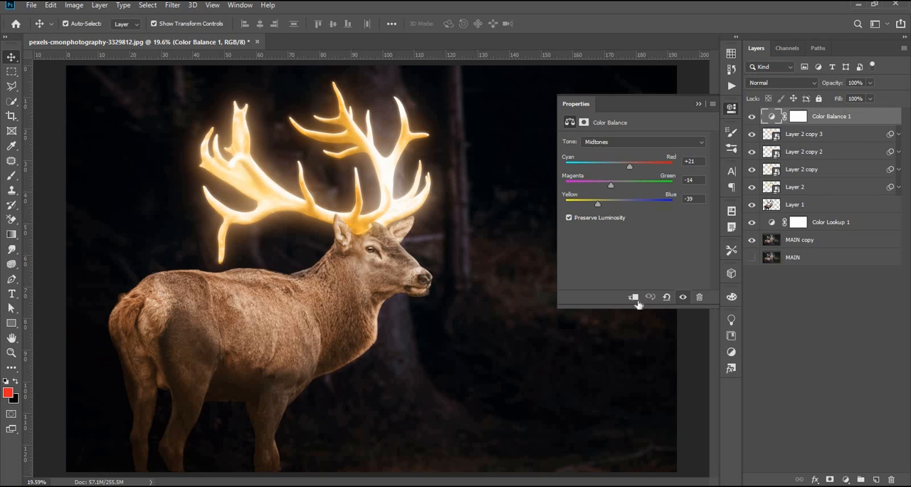
{"action": "left_click", "coordinate": [699, 104]}
{"action": "left_click", "coordinate": [492, 256]}
{"action": "scroll", "coordinate": [506, 264], "scroll_direction": "down", "scroll_amount": 2}
{"action": "scroll", "coordinate": [507, 265], "scroll_direction": "up", "scroll_amount": 1}
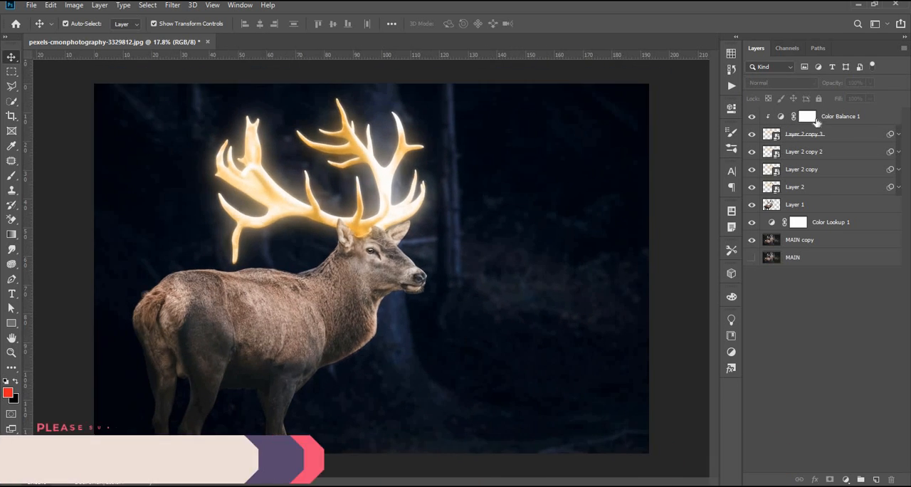
Step: Duplicate the Color Balance 1 adjustment and place the copy directly above Layer 1
{"action": "left_click", "coordinate": [817, 118]}
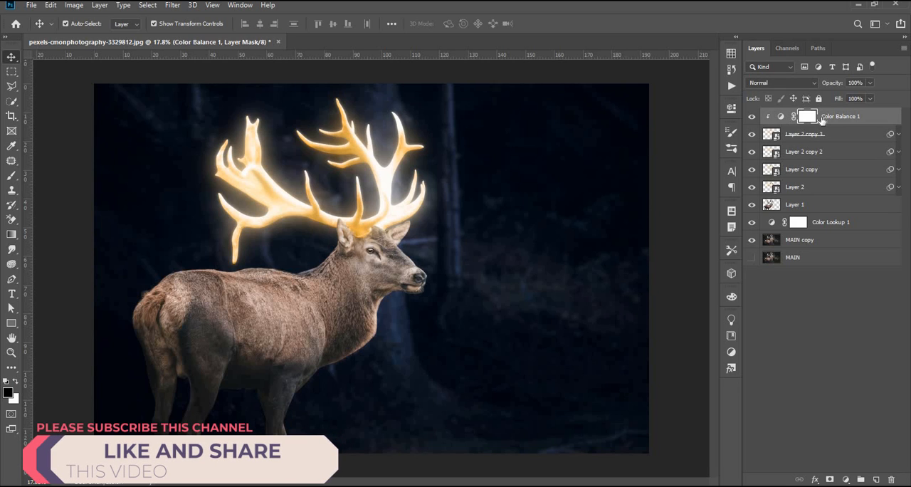
{"action": "key", "text": "ctrl+j"}
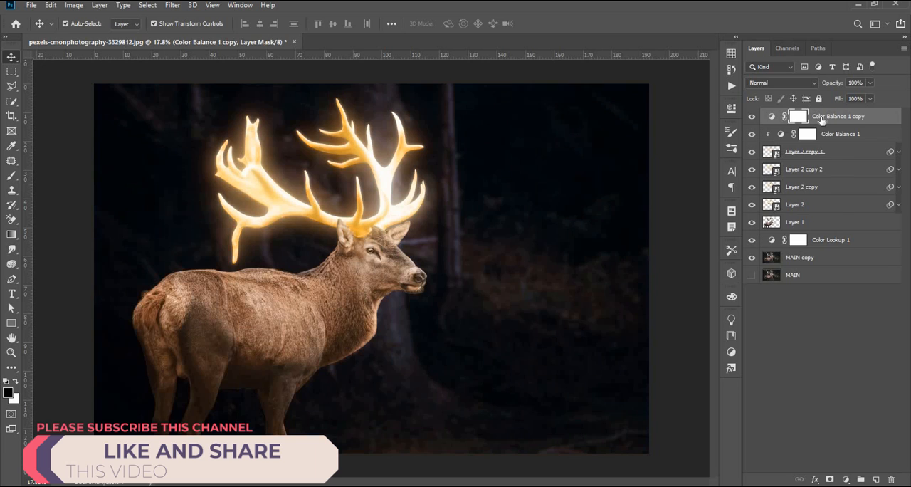
{"action": "left_click_drag", "start_coordinate": [823, 121], "coordinate": [811, 214]}
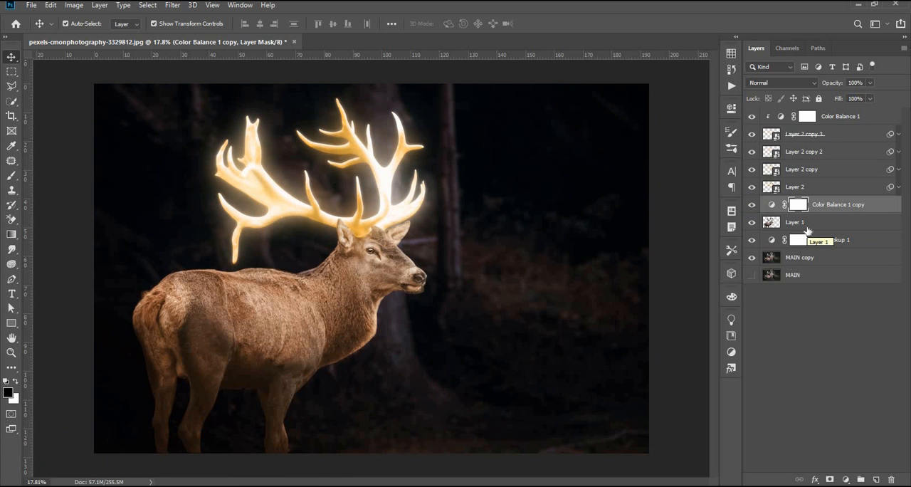
Step: Set the midtones of Color Balance 1 copy to Cyan-Red +63 and Yellow-Blue -86
{"action": "double_click", "coordinate": [772, 204]}
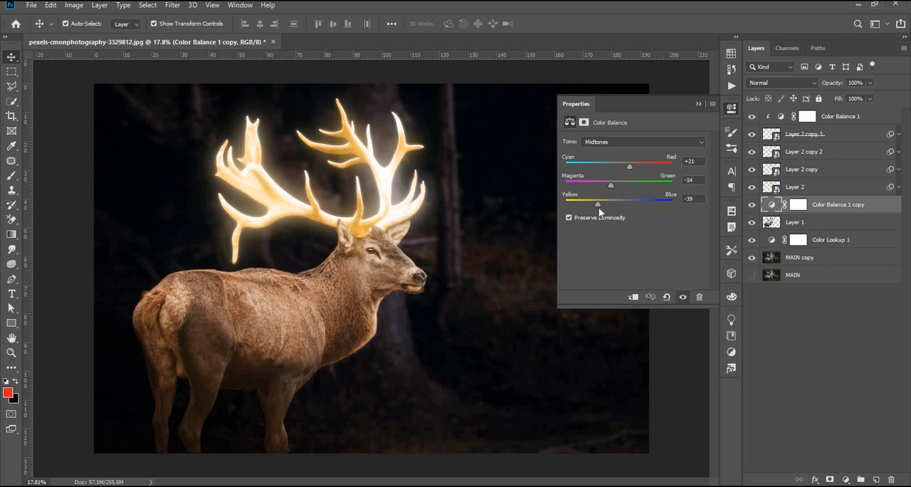
{"action": "left_click_drag", "start_coordinate": [629, 166], "coordinate": [646, 167]}
{"action": "left_click_drag", "start_coordinate": [582, 203], "coordinate": [574, 204]}
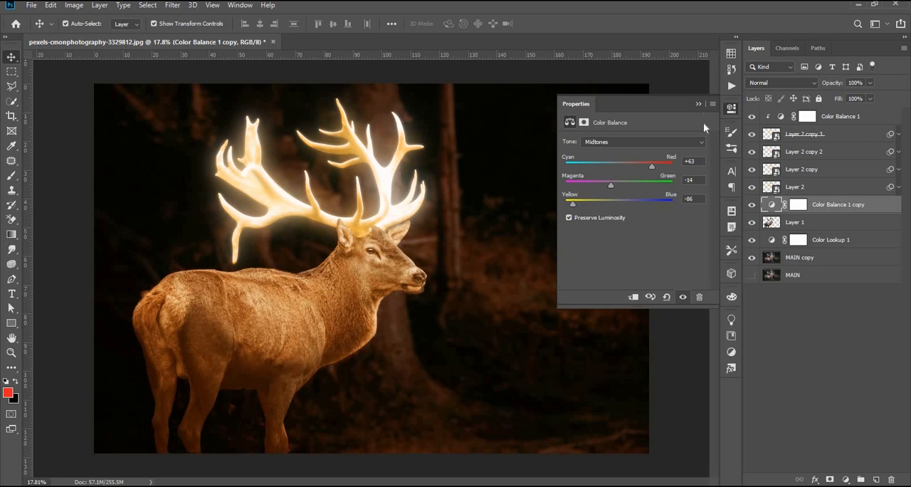
{"action": "left_click", "coordinate": [698, 104]}
Step: Clip Color Balance 1 copy to Layer 1 so that it affects only the deer
{"action": "left_click", "coordinate": [800, 204]}
{"action": "double_click", "coordinate": [772, 205]}
{"action": "left_click", "coordinate": [632, 297]}
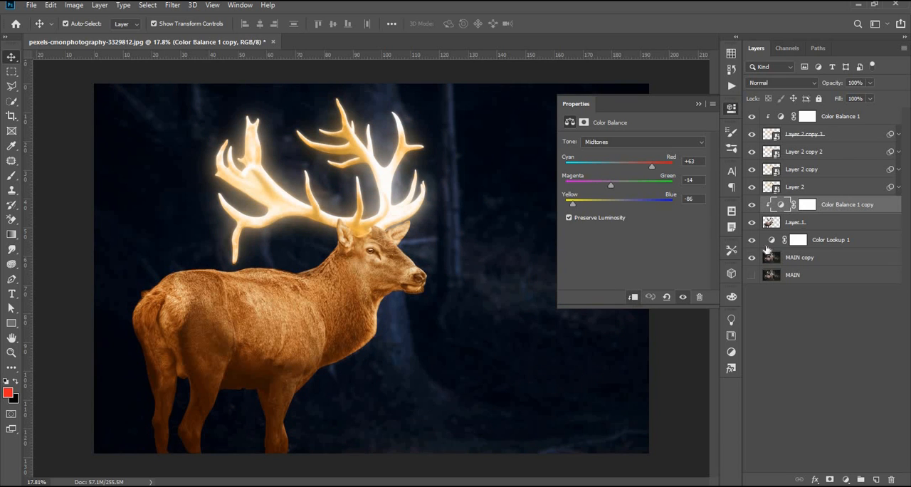
Step: Invert the layer mask of Color Balance 1 copy to black and activate the Brush tool
{"action": "left_click", "coordinate": [810, 205]}
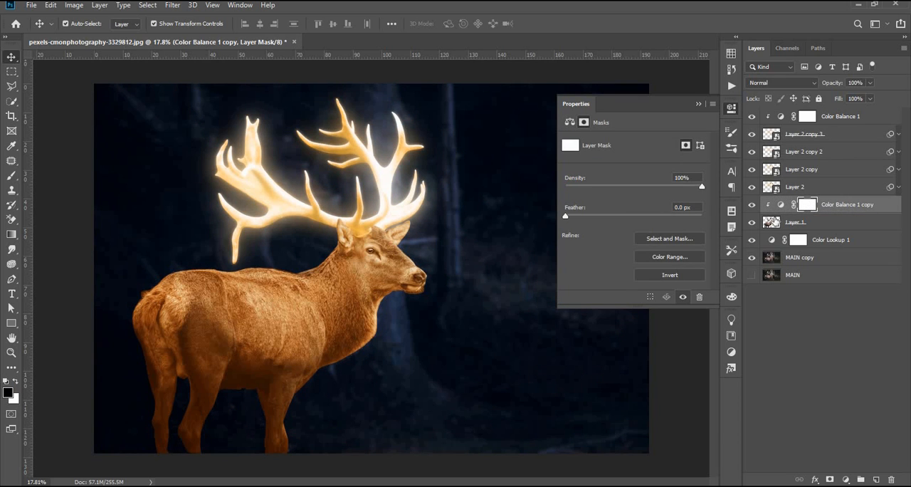
{"action": "key", "text": "ctrl+i"}
{"action": "left_click", "coordinate": [698, 104]}
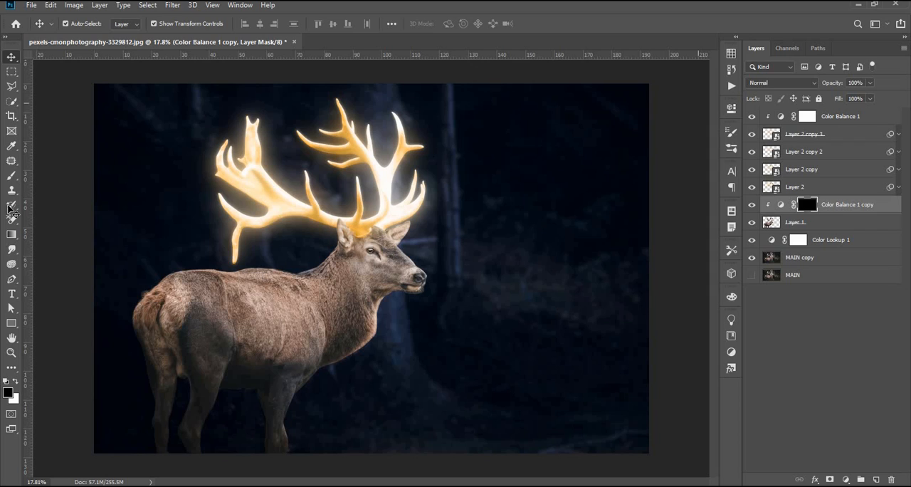
{"action": "left_click", "coordinate": [12, 176]}
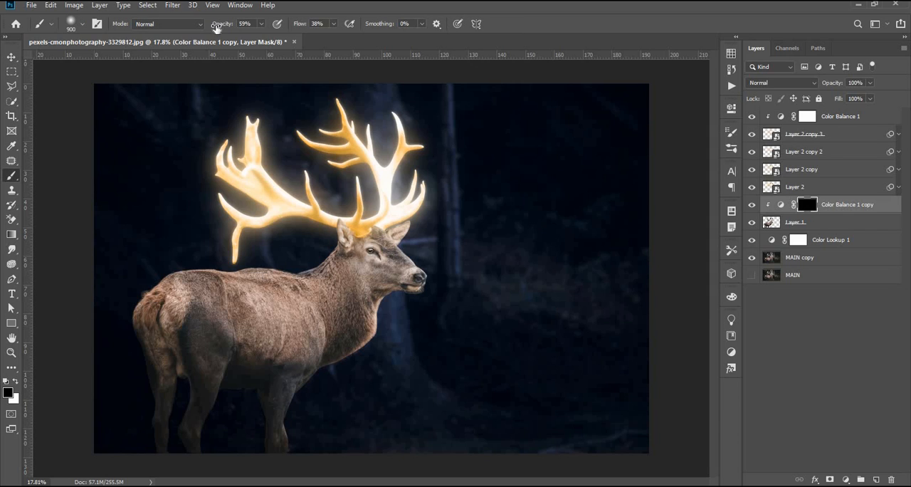
Step: Paint white at 100% brush opacity on the Color Balance 1 copy mask over the deer's back, neck and head, using brush size 500
{"action": "left_click_drag", "start_coordinate": [216, 28], "coordinate": [296, 39]}
{"action": "key", "text": "bracketleft"}
{"action": "key", "text": "bracketleft"}
{"action": "key", "text": "bracketleft"}
{"action": "key", "text": "bracketleft"}
{"action": "key", "text": "bracketleft"}
{"action": "key", "text": "bracketleft"}
{"action": "key", "text": "bracketleft"}
{"action": "key", "text": "bracketleft"}
{"action": "left_click", "coordinate": [16, 383]}
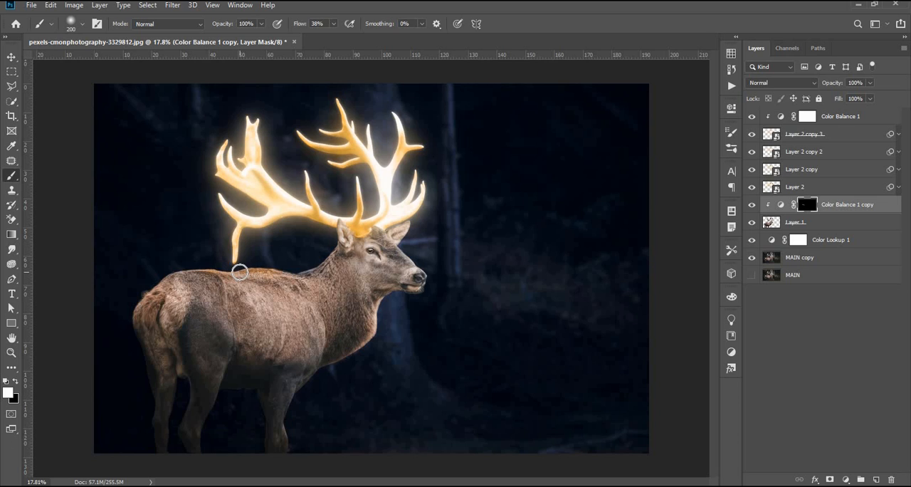
{"action": "key", "text": "bracketright"}
{"action": "key", "text": "bracketright"}
{"action": "key", "text": "bracketright"}
{"action": "mouse_move", "coordinate": [245, 255]}
{"action": "left_mouse_down"}
{"action": "mouse_move", "coordinate": [199, 246]}
{"action": "mouse_move", "coordinate": [227, 266]}
{"action": "mouse_move", "coordinate": [289, 259]}
{"action": "mouse_move", "coordinate": [323, 249]}
{"action": "mouse_move", "coordinate": [338, 228]}
{"action": "mouse_move", "coordinate": [326, 227]}
{"action": "mouse_move", "coordinate": [373, 221]}
{"action": "mouse_move", "coordinate": [371, 210]}
{"action": "mouse_move", "coordinate": [359, 240]}
{"action": "left_mouse_up"}
Step: Add a clipped Curves adjustment directly above Layer 1 and shape an S-curve that darkens the deer's shadows and brightens its highlights
{"action": "left_click", "coordinate": [831, 222]}
{"action": "left_click", "coordinate": [845, 479]}
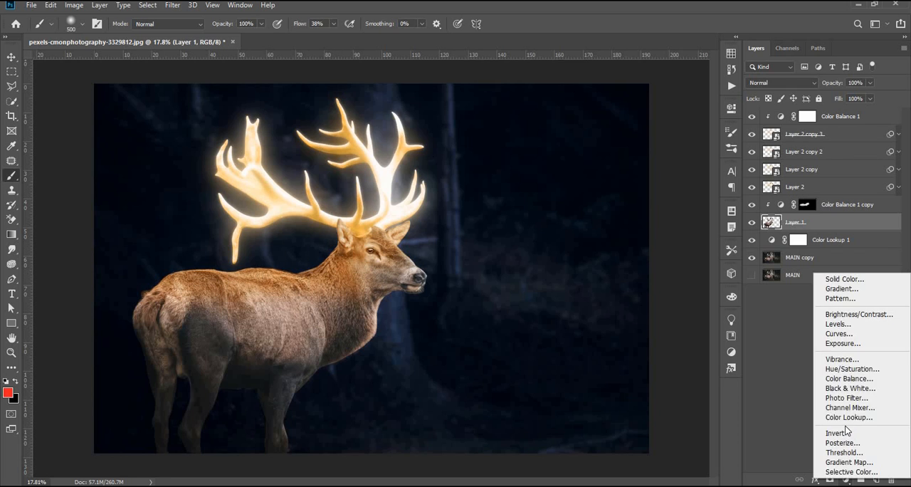
{"action": "left_click", "coordinate": [839, 333]}
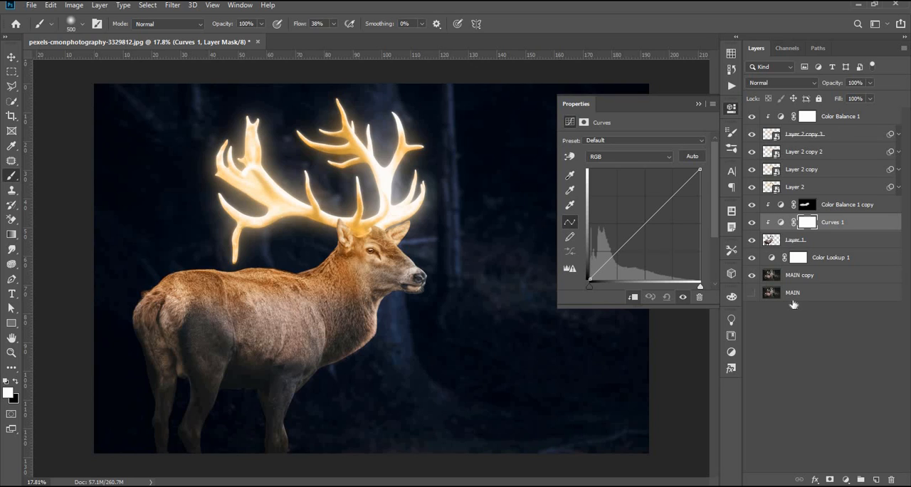
{"action": "left_click_drag", "start_coordinate": [604, 260], "coordinate": [613, 268]}
{"action": "left_click", "coordinate": [660, 221]}
{"action": "left_click_drag", "start_coordinate": [656, 218], "coordinate": [677, 190]}
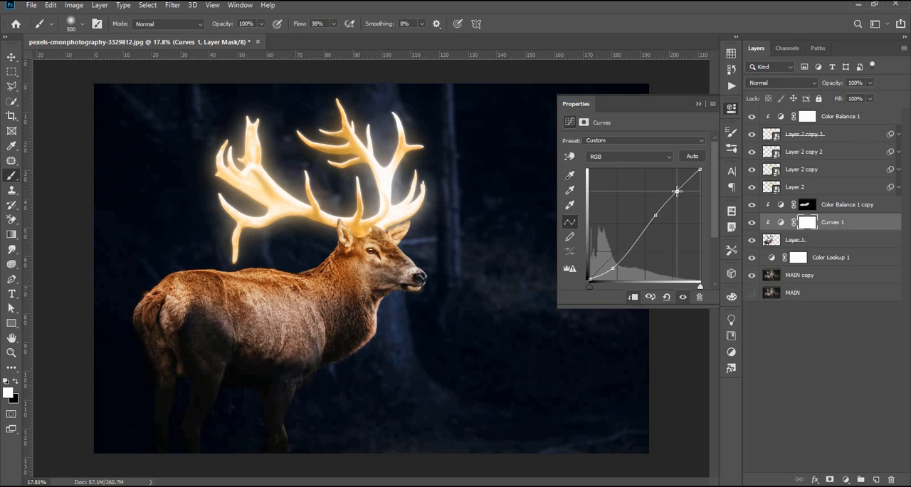
{"action": "left_click_drag", "start_coordinate": [627, 257], "coordinate": [630, 255]}
{"action": "left_click", "coordinate": [700, 104]}
Step: Paint black on the Curves 1 mask over the deer's body to soften the darkening there
{"action": "left_click", "coordinate": [11, 57]}
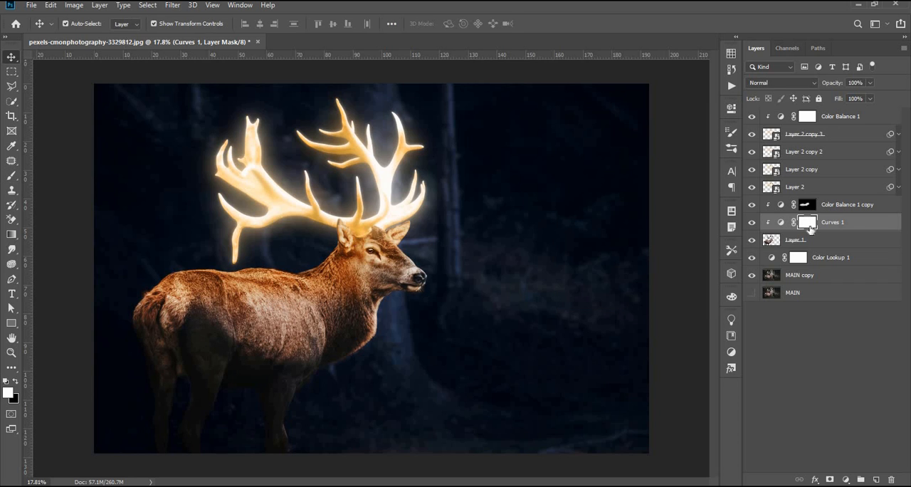
{"action": "key", "text": "b"}
{"action": "key", "text": "x"}
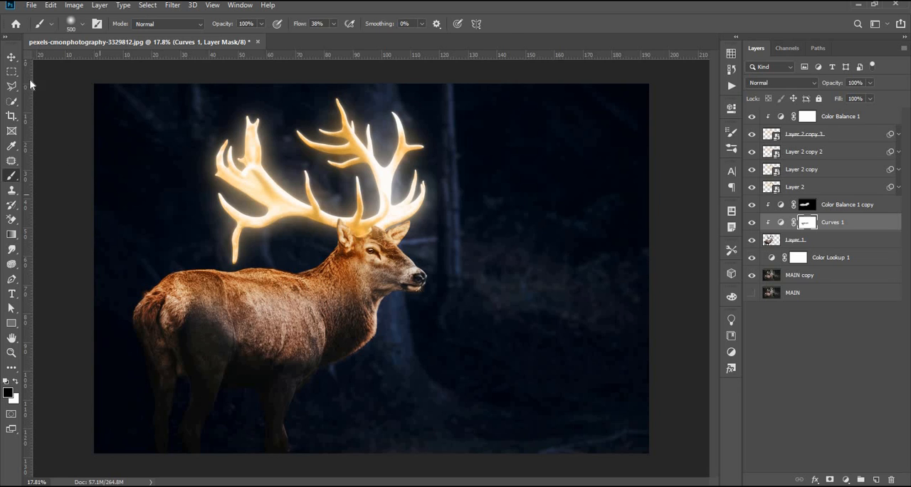
{"action": "key", "text": "v"}
{"action": "left_click", "coordinate": [809, 314]}
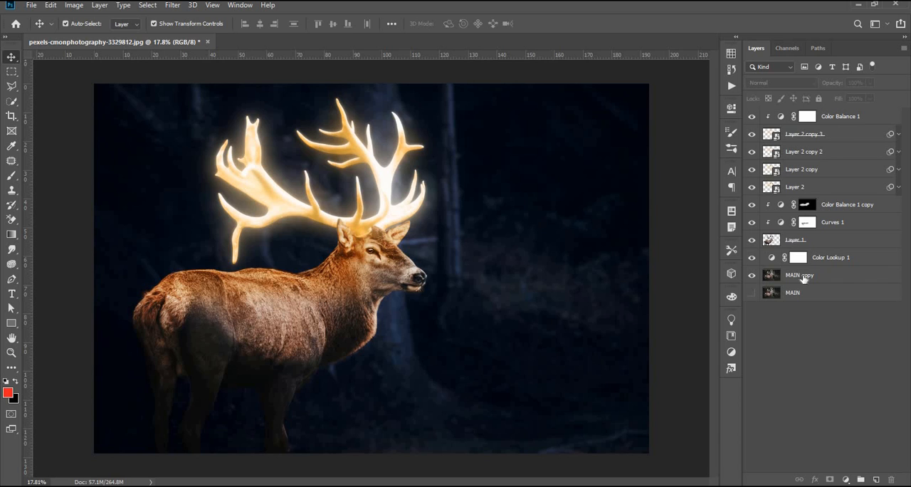
Step: Set the Color Lookup 1 adjustment to Overlay blending at 98% opacity
{"action": "left_click", "coordinate": [804, 278]}
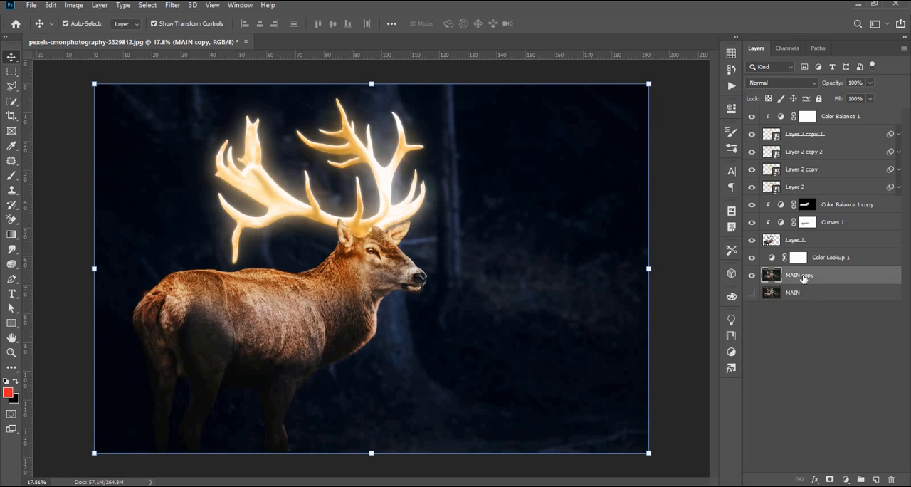
{"action": "left_click", "coordinate": [810, 259]}
{"action": "left_click", "coordinate": [781, 83]}
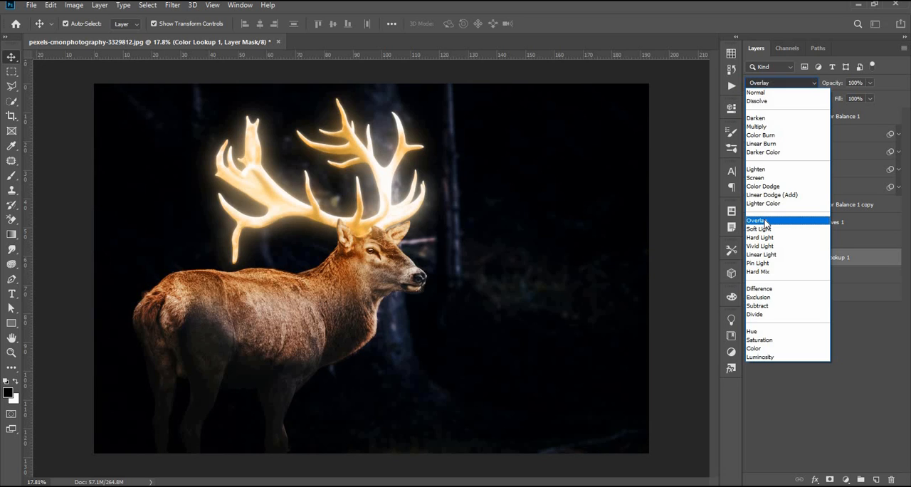
{"action": "left_click", "coordinate": [766, 224]}
{"action": "left_click_drag", "start_coordinate": [838, 84], "coordinate": [833, 85]}
{"action": "left_click", "coordinate": [861, 331]}
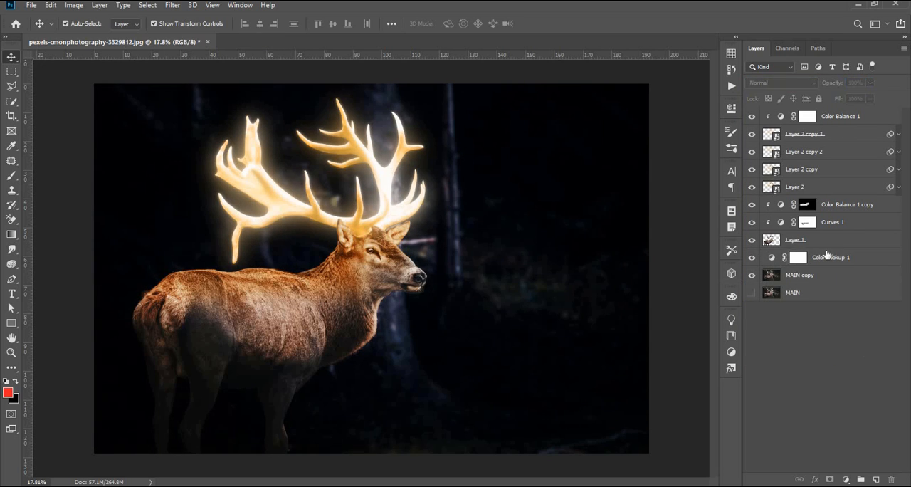
{"action": "left_click", "coordinate": [827, 248]}
{"action": "left_click", "coordinate": [828, 261]}
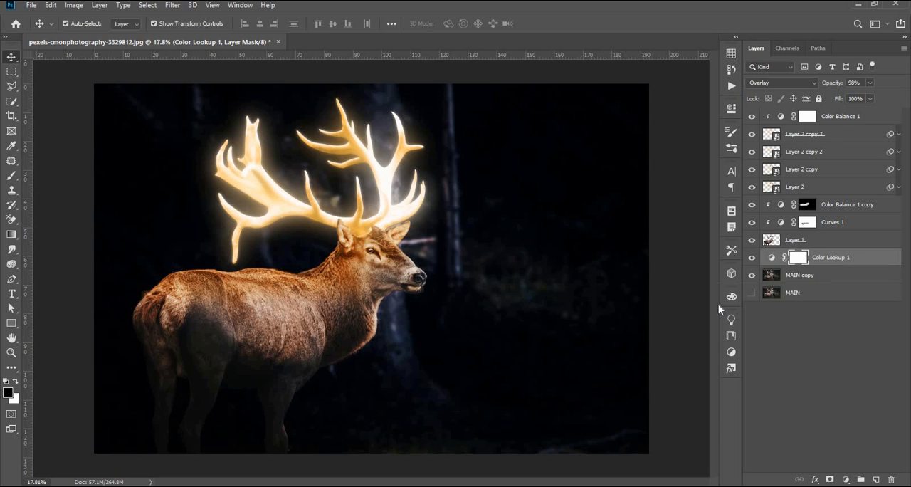
Step: Add a Hue/Saturation adjustment directly above MAIN copy and tint the background slightly purple
{"action": "left_click", "coordinate": [830, 276]}
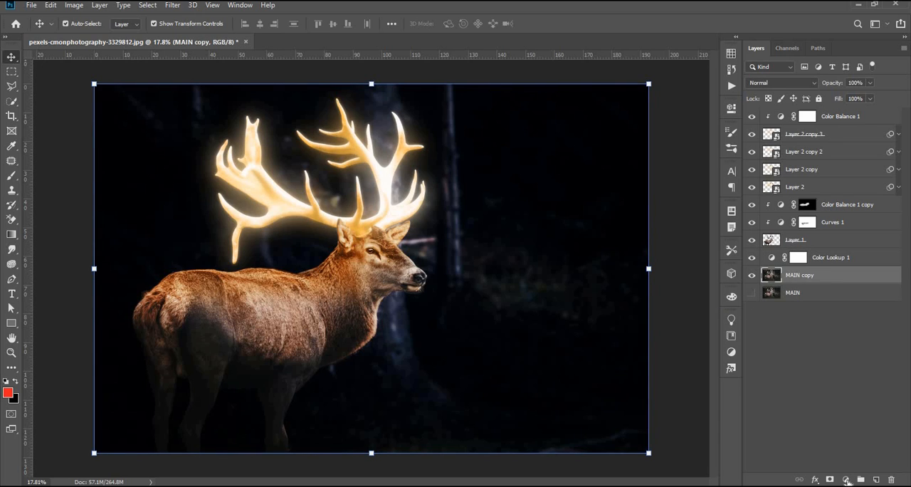
{"action": "left_click", "coordinate": [846, 480]}
{"action": "left_click", "coordinate": [853, 370]}
{"action": "left_click_drag", "start_coordinate": [634, 183], "coordinate": [629, 227]}
{"action": "left_click", "coordinate": [700, 103]}
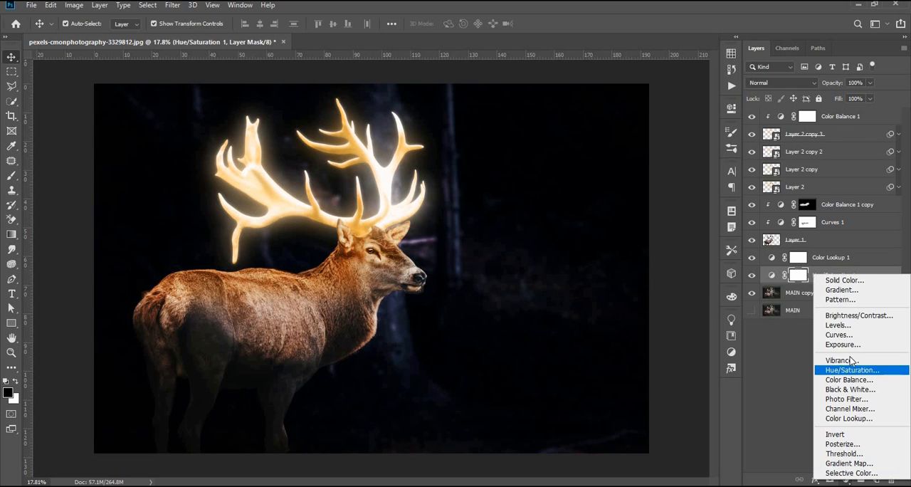
Step: Add a Curves adjustment directly above Hue/Saturation 1 and bend its curve to increase the background's contrast
{"action": "left_click", "coordinate": [846, 480]}
{"action": "left_click", "coordinate": [839, 335]}
{"action": "left_click_drag", "start_coordinate": [606, 263], "coordinate": [609, 267]}
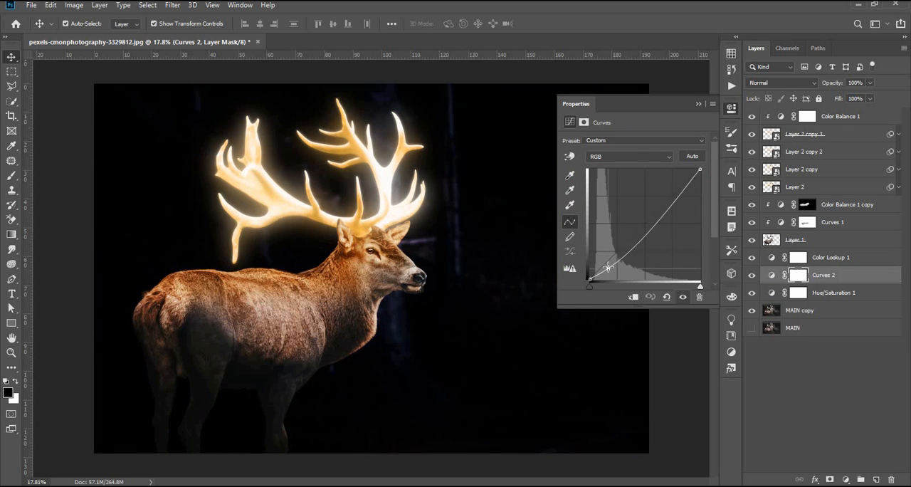
{"action": "left_click_drag", "start_coordinate": [657, 212], "coordinate": [611, 266]}
{"action": "left_click", "coordinate": [701, 105]}
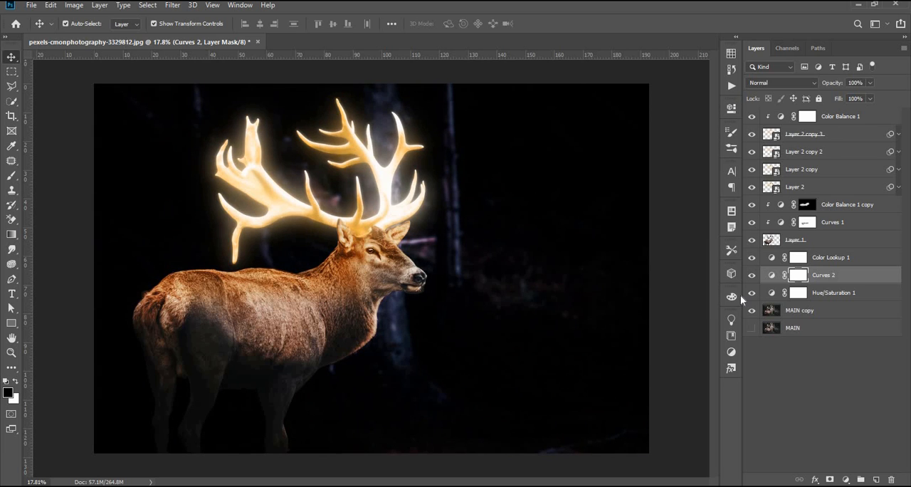
{"action": "left_click", "coordinate": [790, 366]}
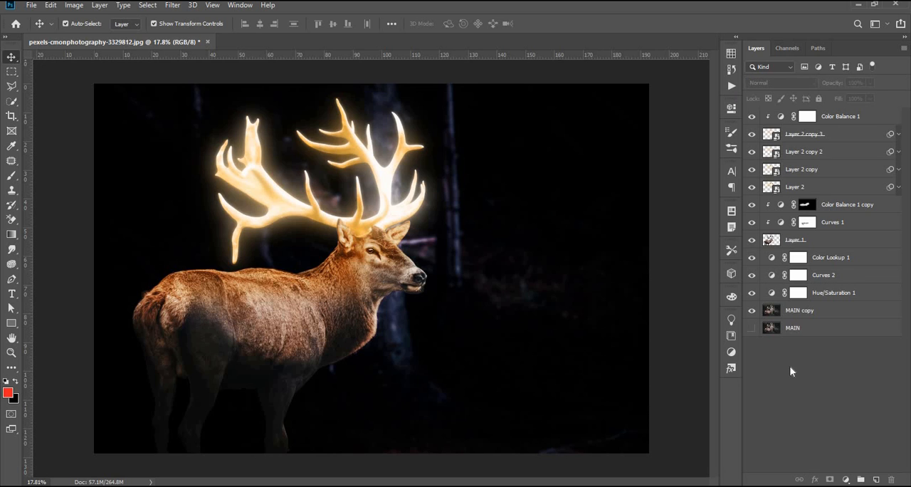
Step: Add a Color Lookup adjustment at the top of the layer stack and load the 2Strip.look 3DLUT
{"action": "key", "text": "alt+period"}
{"action": "left_click", "coordinate": [846, 479]}
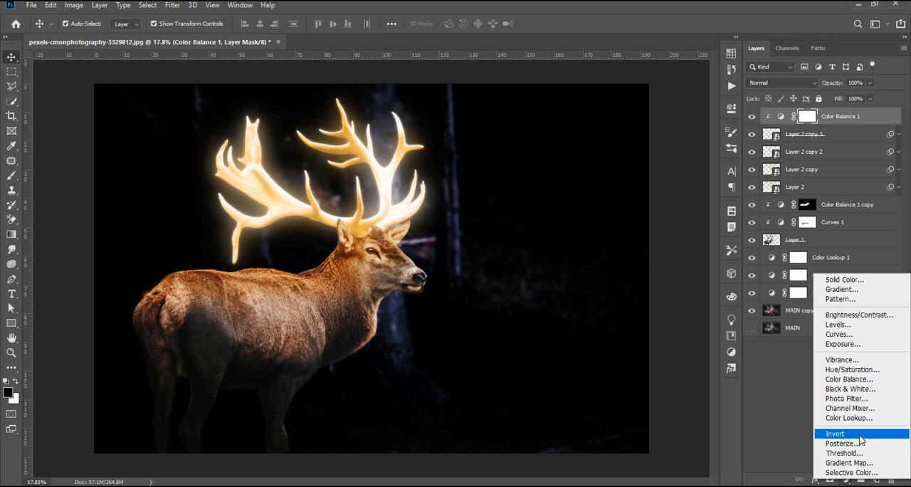
{"action": "left_click", "coordinate": [849, 418]}
{"action": "left_click", "coordinate": [645, 142]}
{"action": "left_click", "coordinate": [631, 169]}
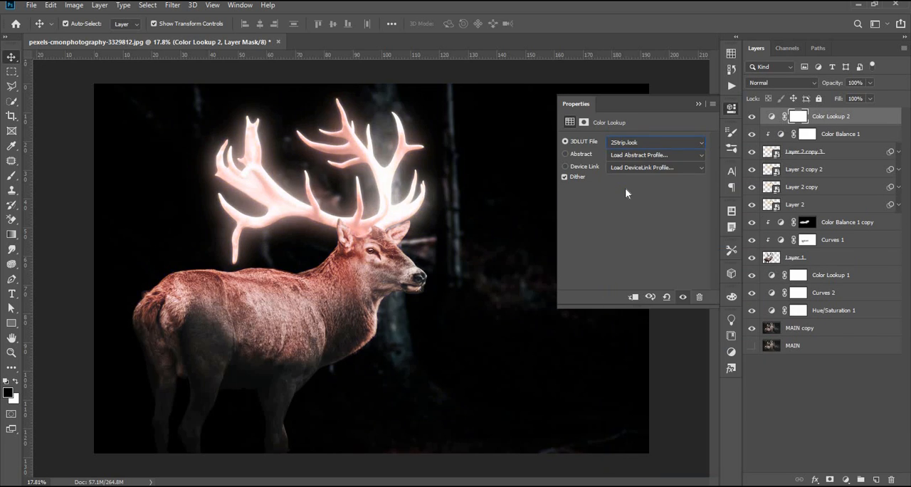
Step: Preview the 3DLUT presets on Color Lookup 2 one after another, up to LateSunset.3DL
{"action": "key", "text": "Down"}
{"action": "key", "text": "Down"}
{"action": "key", "text": "Down"}
{"action": "key", "text": "Down"}
{"action": "key", "text": "Down"}
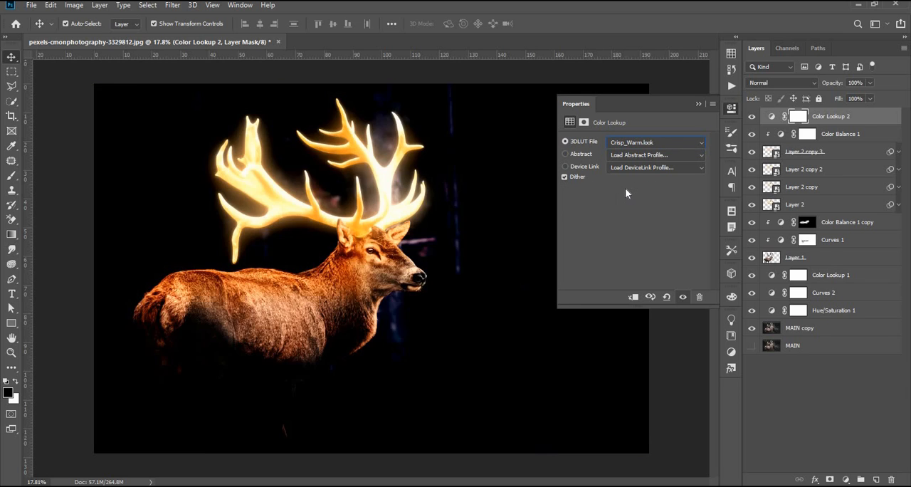
{"action": "key", "text": "Down"}
{"action": "key", "text": "Down"}
{"action": "key", "text": "Down"}
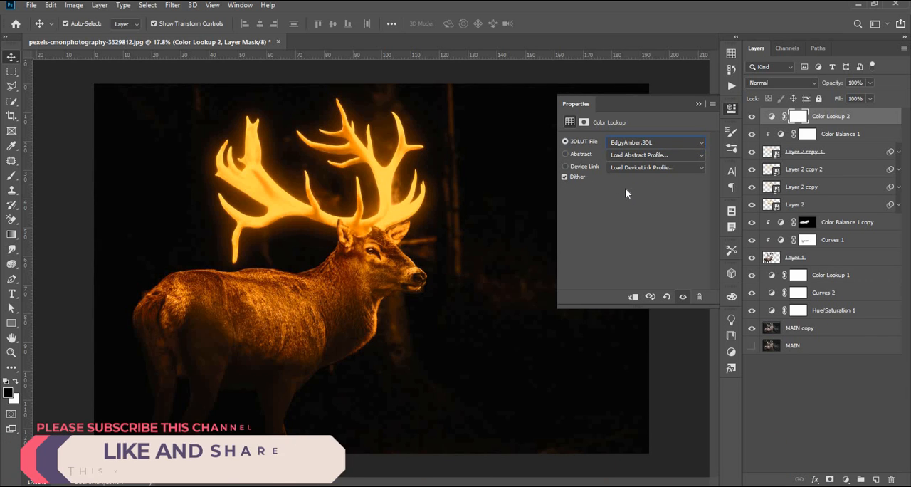
{"action": "key", "text": "Down"}
{"action": "key", "text": "Down"}
{"action": "key", "text": "Down"}
{"action": "key", "text": "Down"}
{"action": "key", "text": "Down"}
{"action": "key", "text": "Down"}
{"action": "key", "text": "Down"}
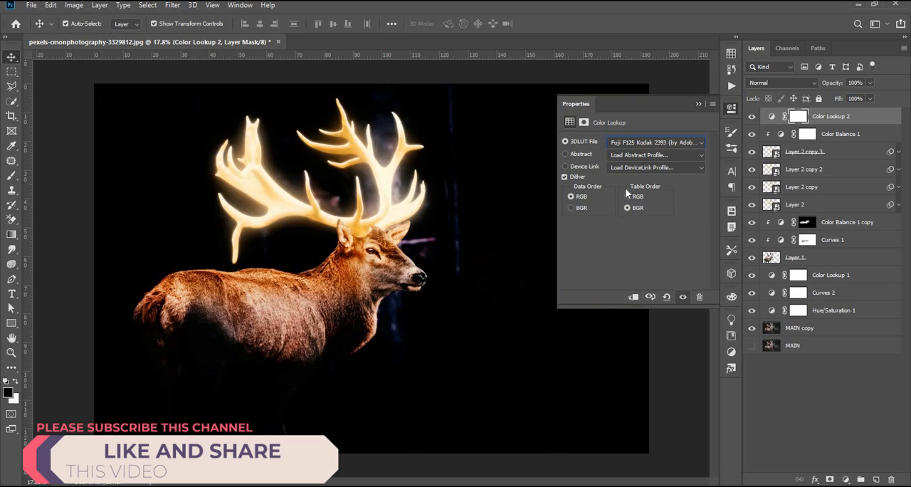
{"action": "key", "text": "Down"}
{"action": "key", "text": "Down"}
{"action": "key", "text": "Down"}
{"action": "key", "text": "Down"}
{"action": "key", "text": "Down"}
{"action": "key", "text": "Down"}
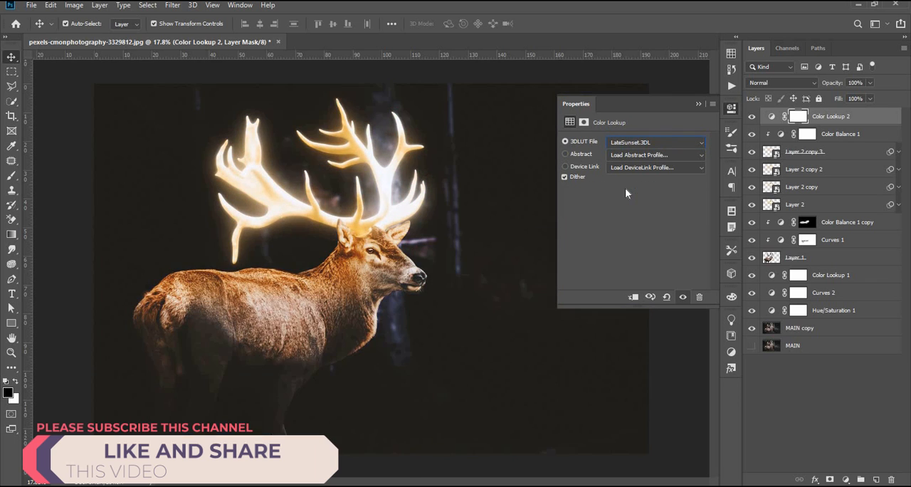
Step: Compare the warmer 3DLUT presets between Candlelight.CUBE and LateSunset.3DL again and apply EdgyAmber.3DL to Color Lookup 2
{"action": "key", "text": "Up"}
{"action": "key", "text": "Up"}
{"action": "key", "text": "Up"}
{"action": "key", "text": "Up"}
{"action": "key", "text": "Up"}
{"action": "key", "text": "Up"}
{"action": "key", "text": "Up"}
{"action": "key", "text": "Up"}
{"action": "key", "text": "Up"}
{"action": "key", "text": "Up"}
{"action": "key", "text": "Up"}
{"action": "key", "text": "Up"}
{"action": "key", "text": "Up"}
{"action": "key", "text": "Up"}
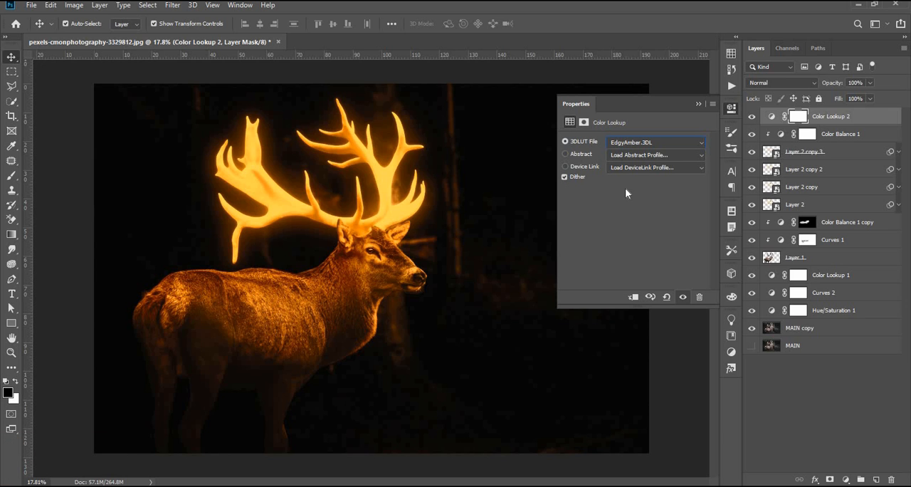
{"action": "key", "text": "Up"}
{"action": "key", "text": "Up"}
{"action": "key", "text": "Up"}
{"action": "key", "text": "Up"}
{"action": "key", "text": "Up"}
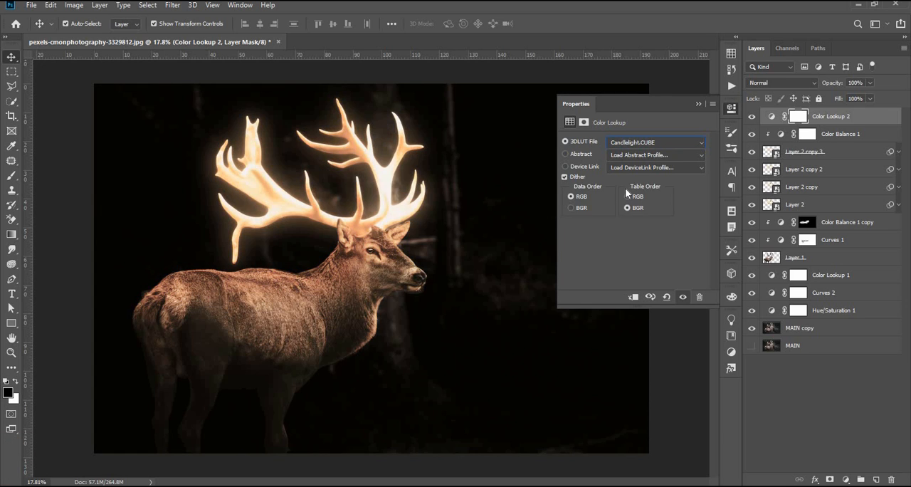
{"action": "key", "text": "Down"}
{"action": "key", "text": "Down"}
{"action": "key", "text": "Down"}
{"action": "key", "text": "Down"}
{"action": "key", "text": "Down"}
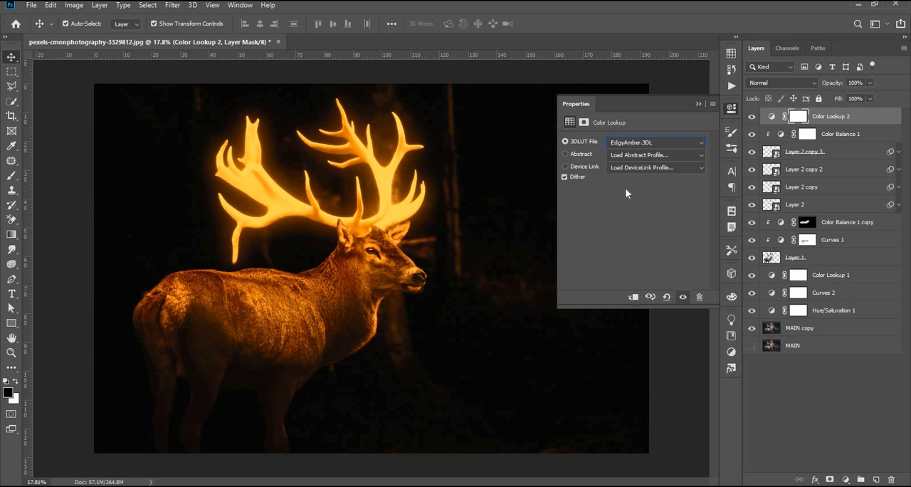
{"action": "left_click", "coordinate": [699, 104]}
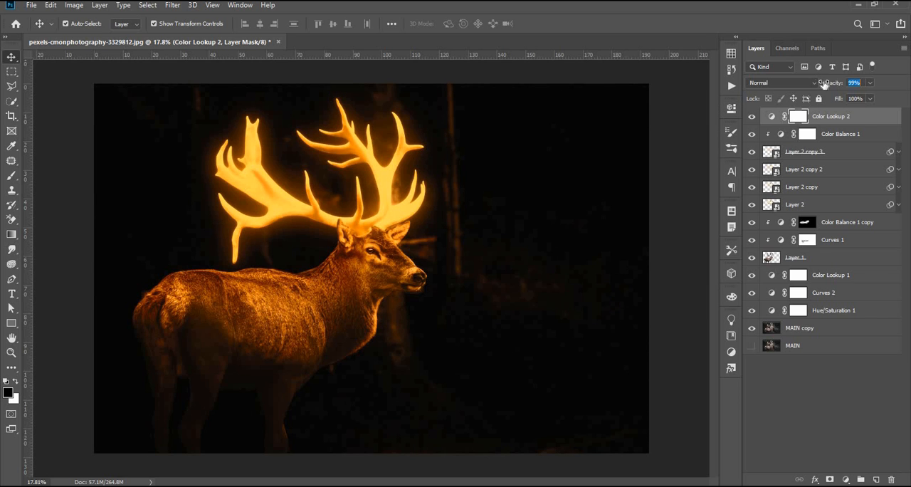
Step: Set Color Lookup 2 to Screen blending at 42% opacity
{"action": "left_click_drag", "start_coordinate": [824, 83], "coordinate": [793, 86]}
{"action": "left_click", "coordinate": [797, 84]}
{"action": "left_click", "coordinate": [786, 178]}
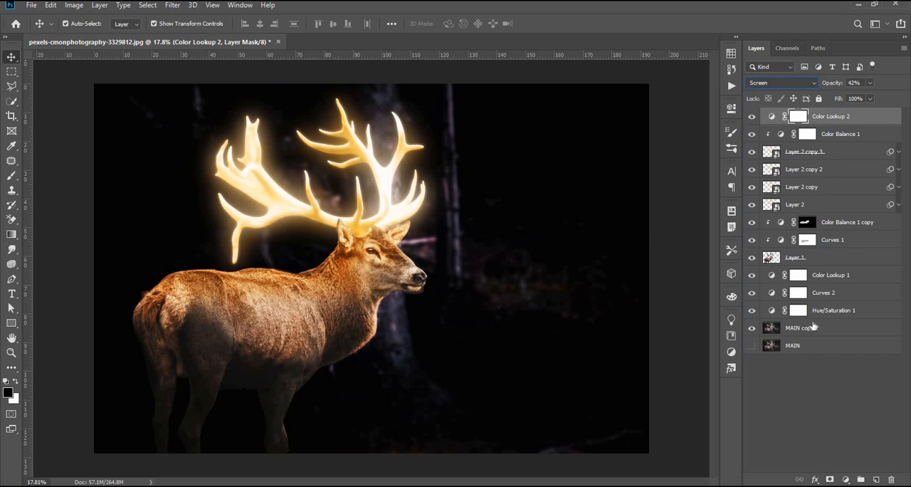
{"action": "left_click", "coordinate": [812, 398]}
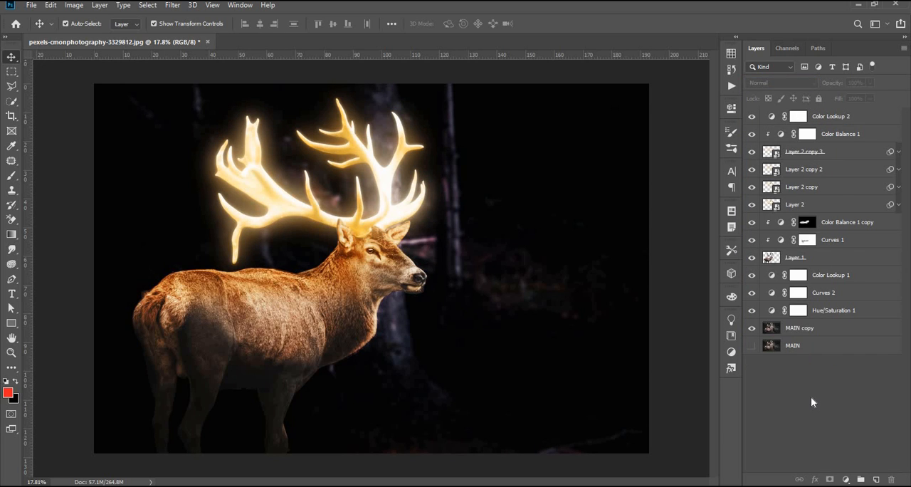
Step: Compare the image with and without Color Lookup 2 and reduce that adjustment's opacity to 12%
{"action": "left_click", "coordinate": [752, 116]}
{"action": "left_click", "coordinate": [752, 116]}
{"action": "left_click", "coordinate": [752, 116]}
{"action": "left_click", "coordinate": [798, 116]}
{"action": "left_click", "coordinate": [752, 116]}
{"action": "left_click_drag", "start_coordinate": [828, 84], "coordinate": [809, 84]}
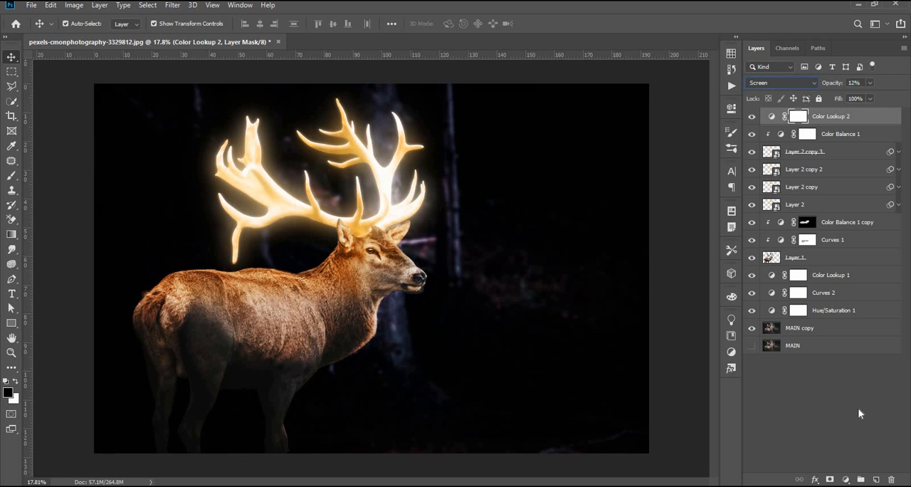
{"action": "left_click", "coordinate": [860, 413]}
Step: Add a Levels adjustment above Color Lookup 2 with midtones 1.04, input white 229 and output white 205
{"action": "left_click", "coordinate": [859, 122]}
{"action": "left_click", "coordinate": [847, 480]}
{"action": "left_click", "coordinate": [842, 323]}
{"action": "left_click_drag", "start_coordinate": [642, 224], "coordinate": [636, 225]}
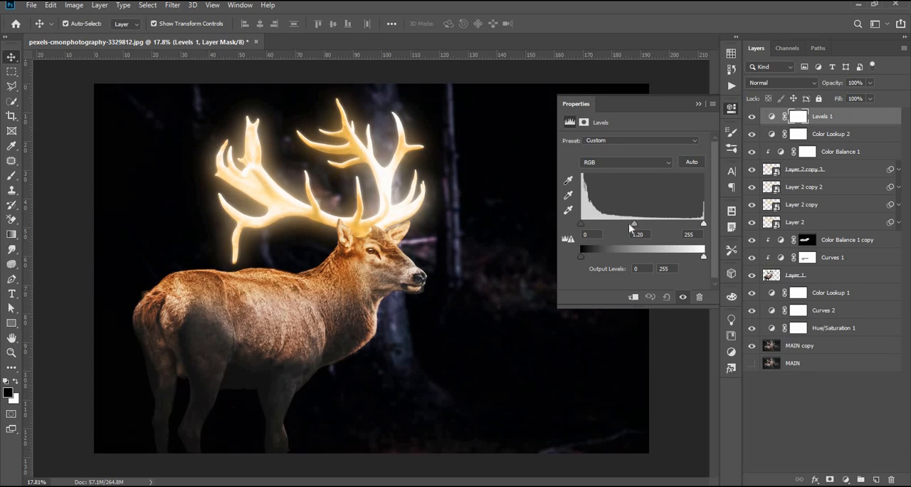
{"action": "left_click_drag", "start_coordinate": [703, 224], "coordinate": [695, 225]}
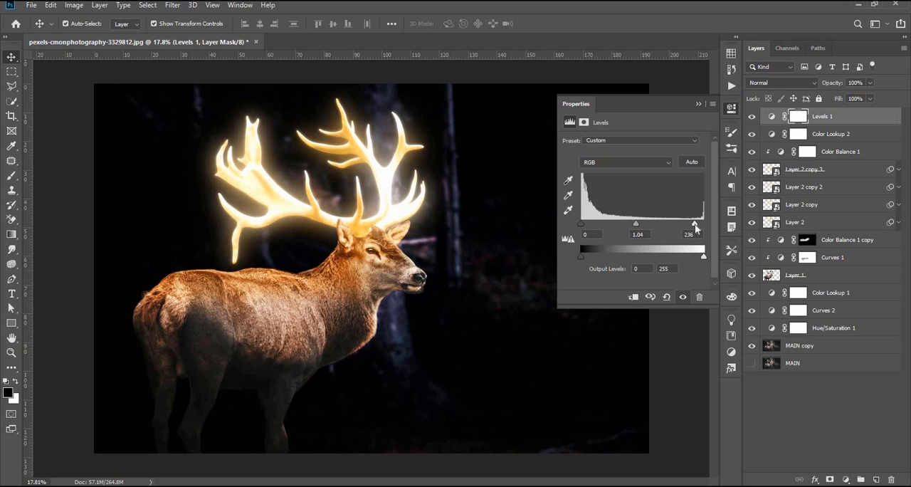
{"action": "left_click_drag", "start_coordinate": [695, 225], "coordinate": [691, 225]}
{"action": "left_click_drag", "start_coordinate": [704, 257], "coordinate": [680, 257]}
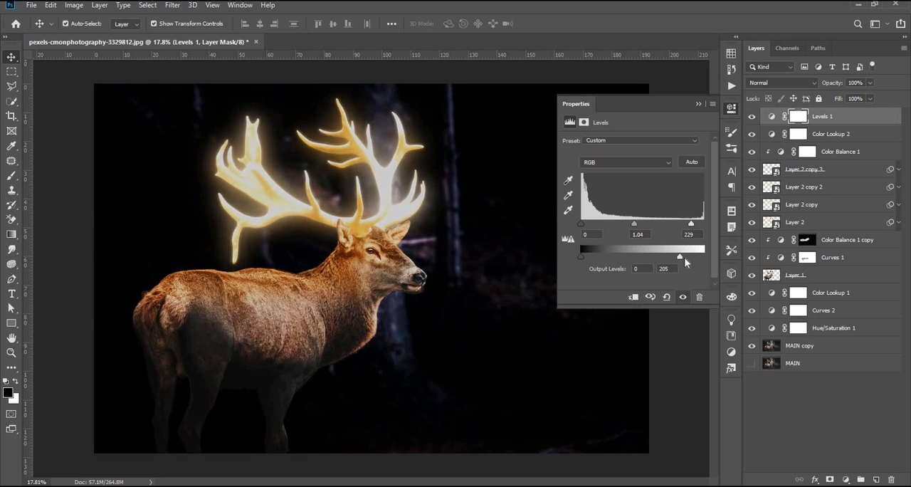
Step: Hide the Levels 1 adjustment and select Color Lookup 2
{"action": "left_click", "coordinate": [683, 297]}
{"action": "left_click", "coordinate": [699, 104]}
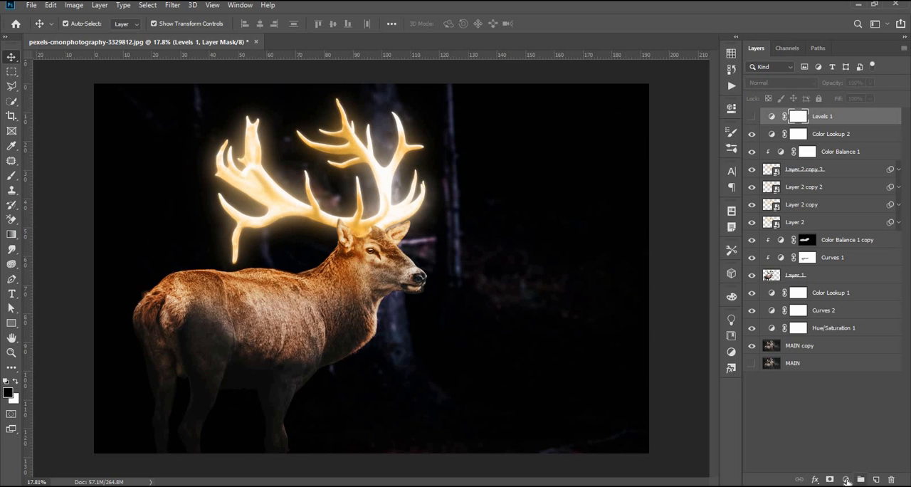
{"action": "left_click", "coordinate": [847, 479]}
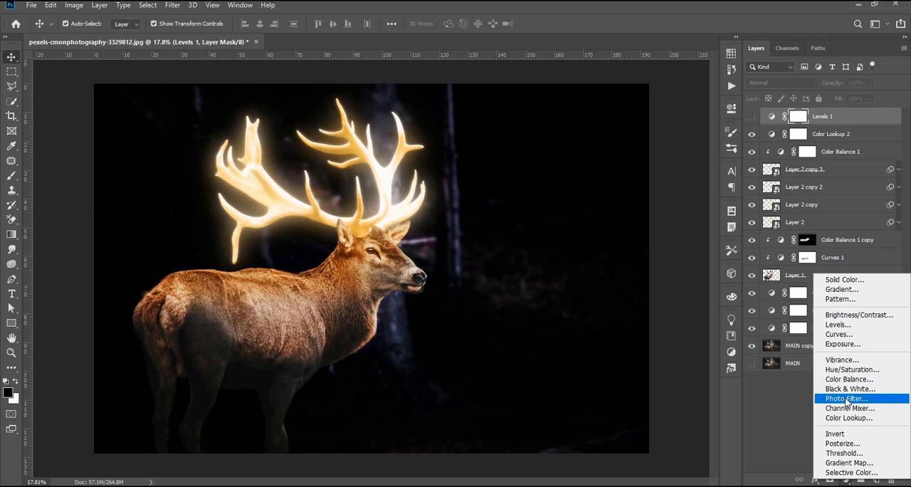
{"action": "left_click", "coordinate": [802, 409]}
{"action": "left_click", "coordinate": [848, 135]}
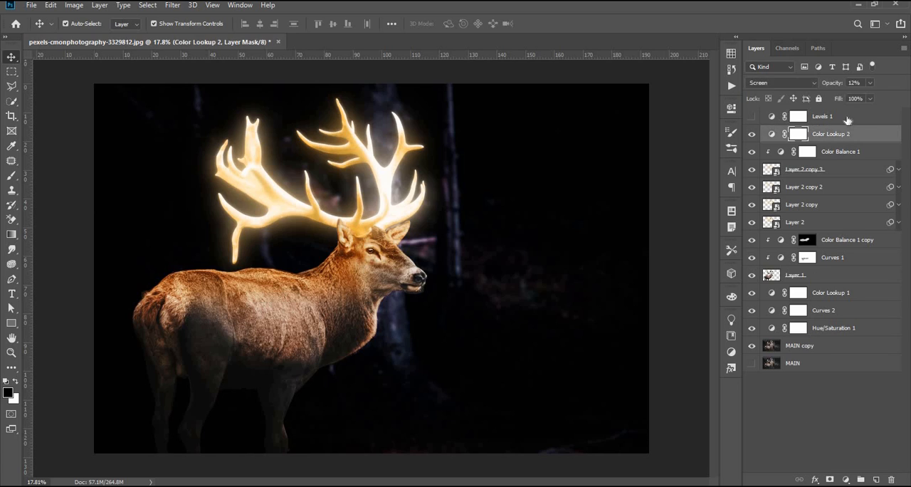
{"action": "left_click", "coordinate": [848, 119]}
{"action": "left_click", "coordinate": [805, 406]}
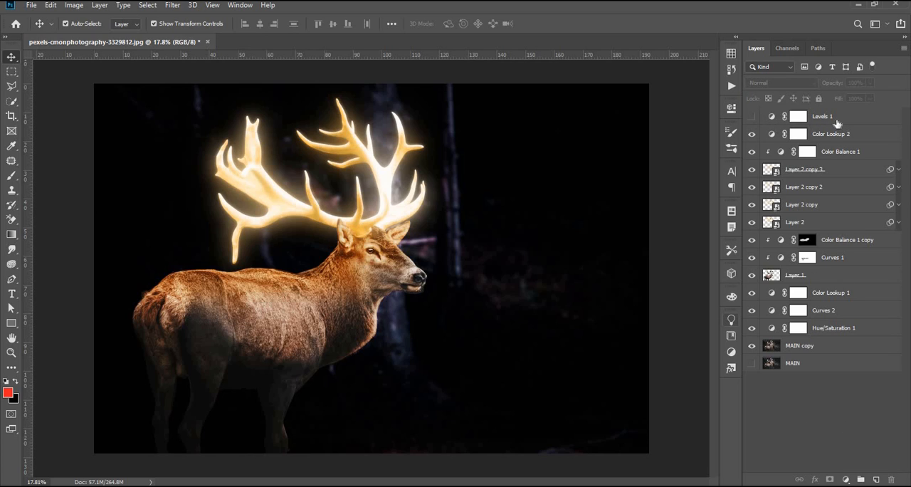
{"action": "left_click", "coordinate": [837, 123]}
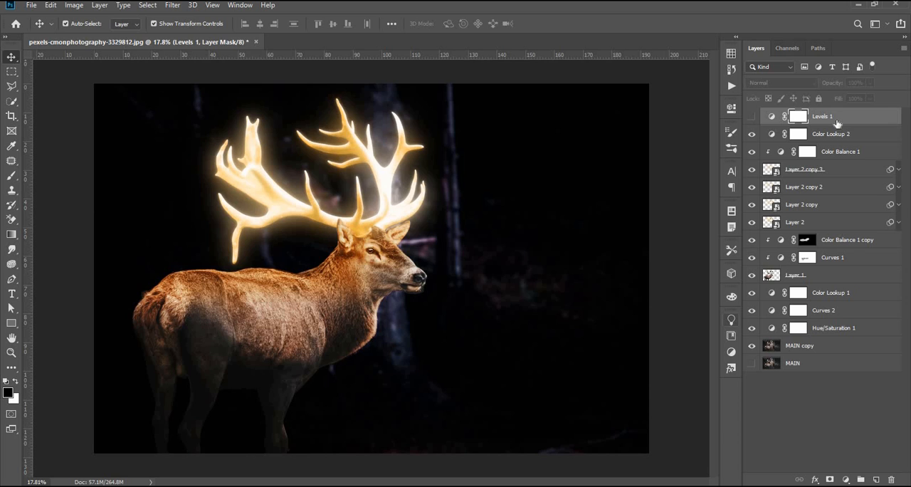
{"action": "left_click", "coordinate": [808, 415]}
{"action": "left_click", "coordinate": [842, 121]}
{"action": "left_click", "coordinate": [848, 482]}
{"action": "left_click", "coordinate": [812, 338]}
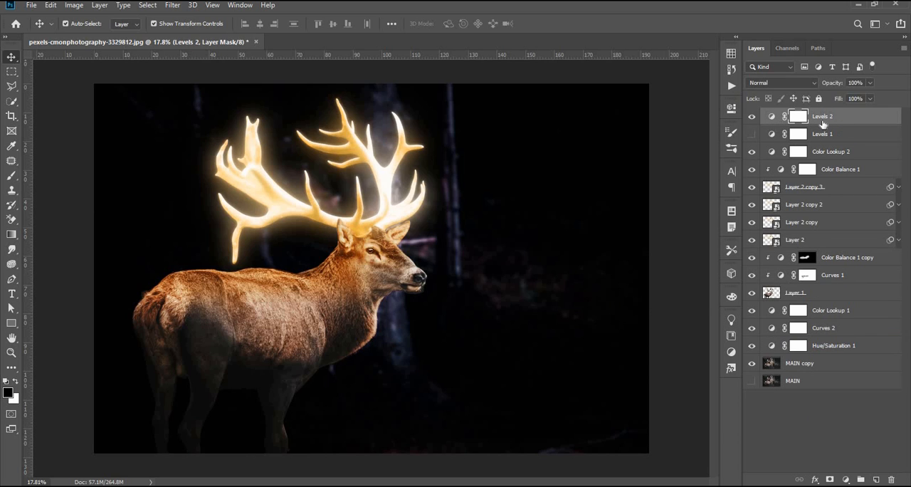
Step: Add a Curves adjustment above Levels 1 with a slight S-curve, lowering the shadows and raising the highlights
{"action": "left_click", "coordinate": [846, 482]}
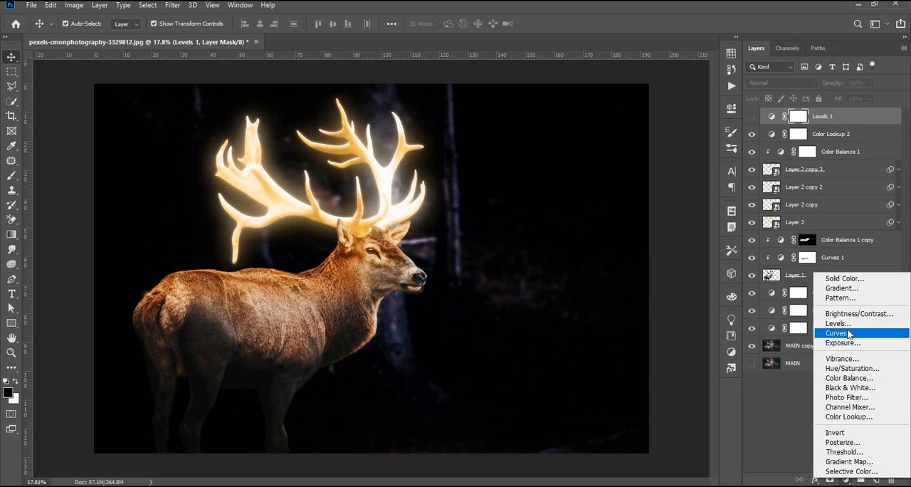
{"action": "left_click", "coordinate": [812, 335]}
{"action": "left_click", "coordinate": [610, 260]}
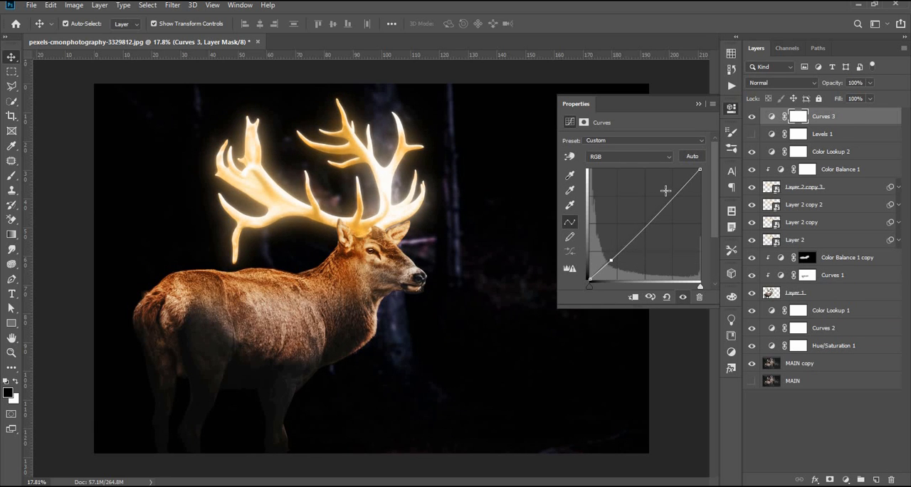
{"action": "left_click_drag", "start_coordinate": [665, 190], "coordinate": [669, 193]}
{"action": "left_click", "coordinate": [700, 104]}
{"action": "left_click", "coordinate": [786, 451]}
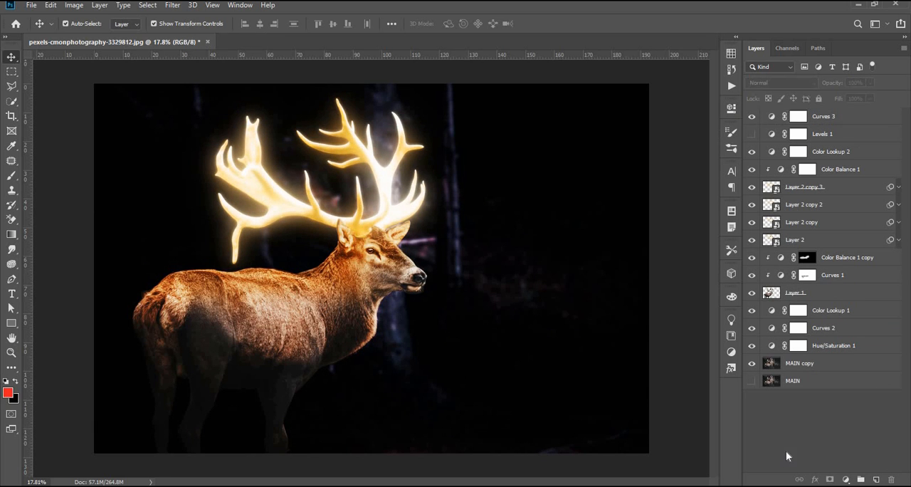